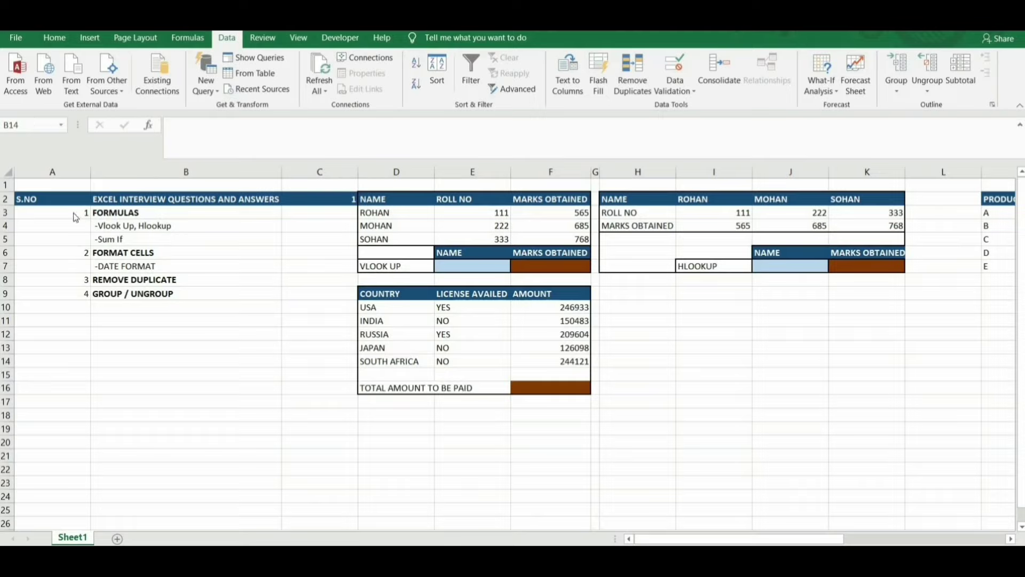
Highlight the interview topics, select FORMULAS, and point out the NAME, ROLL NO and MARKS OBTAINED headers
mouse_move(79, 217)
mouse_down()
mouse_move(191, 304)
mouse_move(201, 289)
mouse_up()
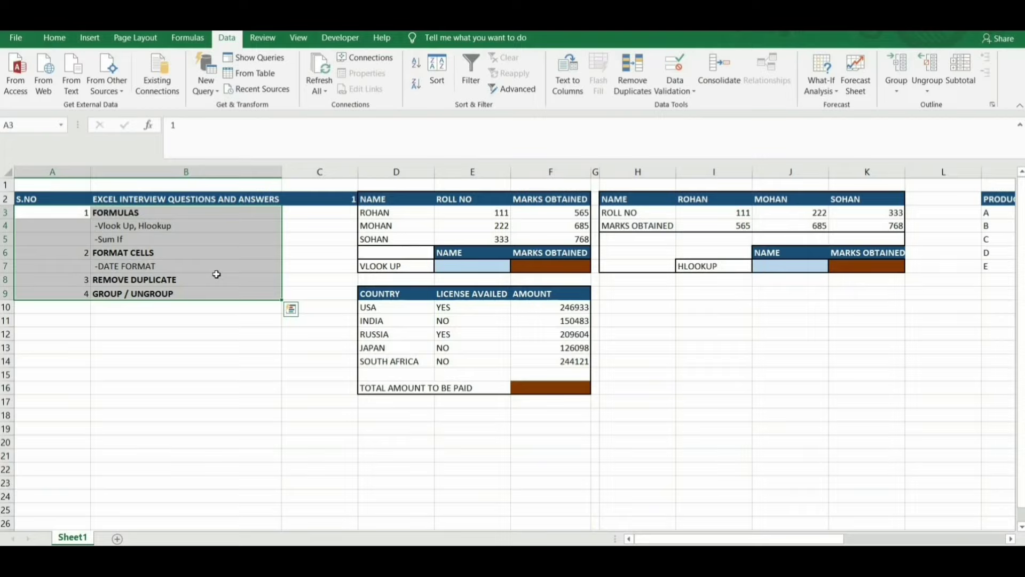
click(119, 212)
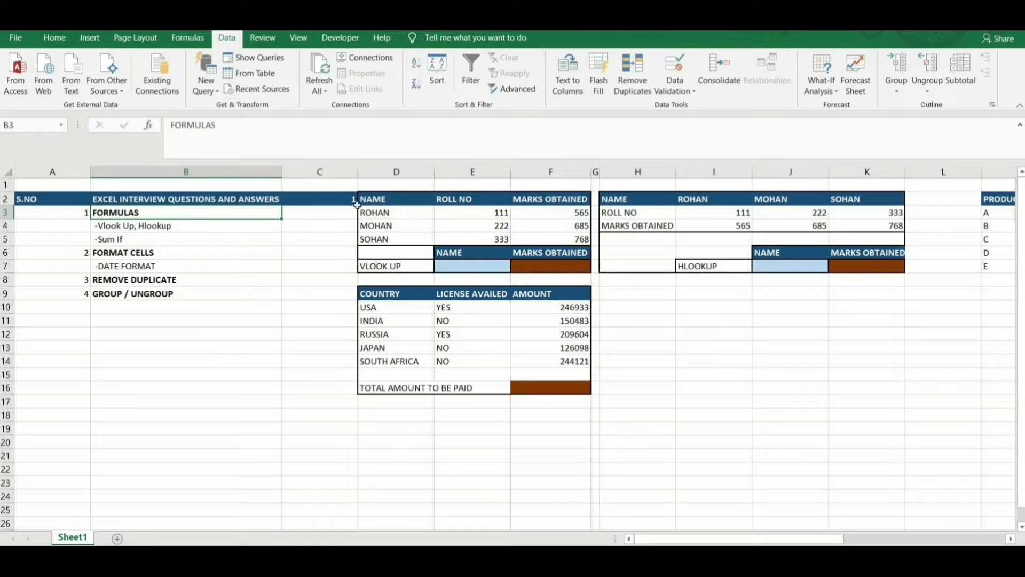
click(390, 200)
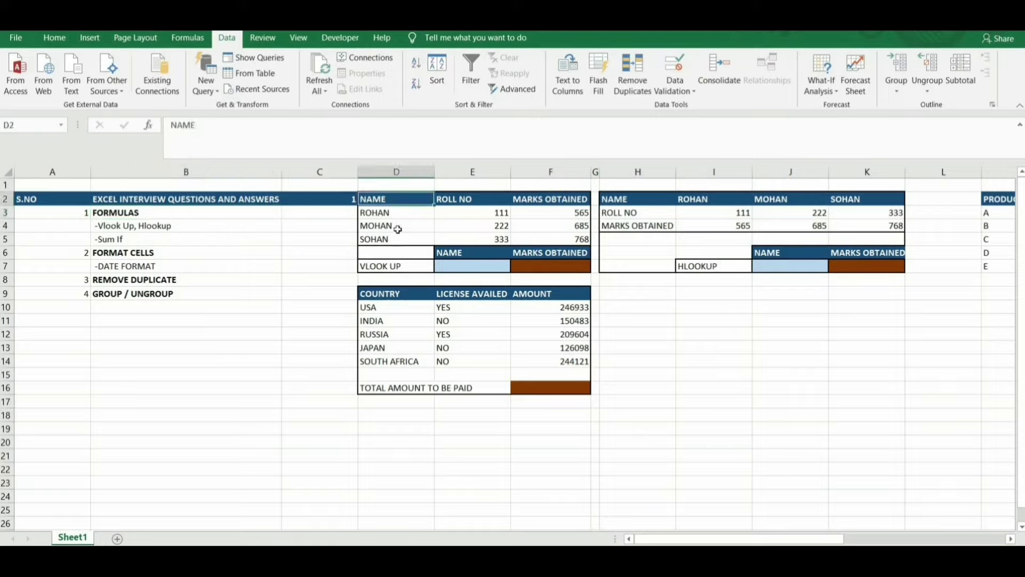
click(471, 202)
click(553, 200)
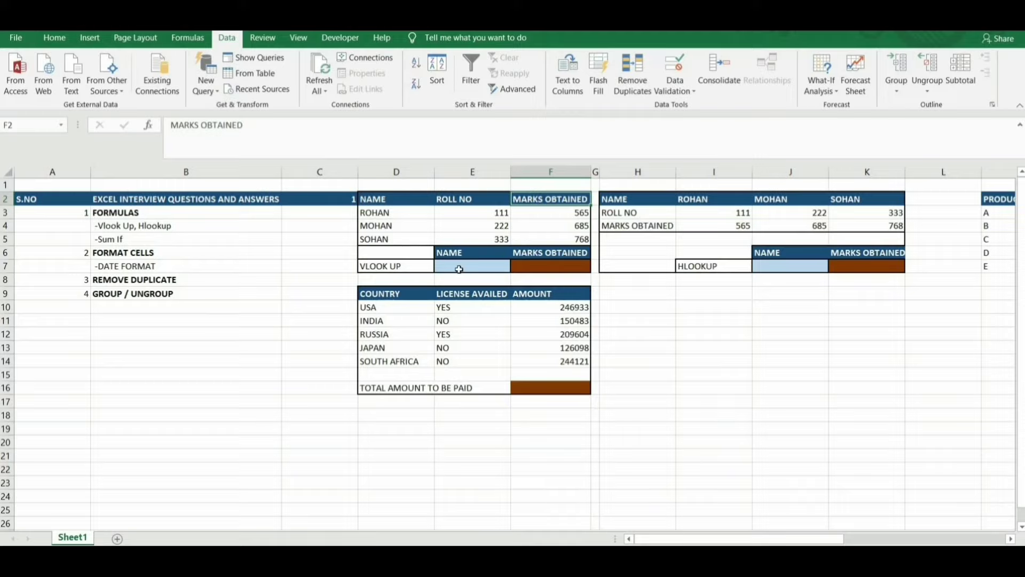
Enter ROHAN in E7 and =VLOOKUP(E7,D3:F5,3,0) in F7, returning 565
click(451, 267)
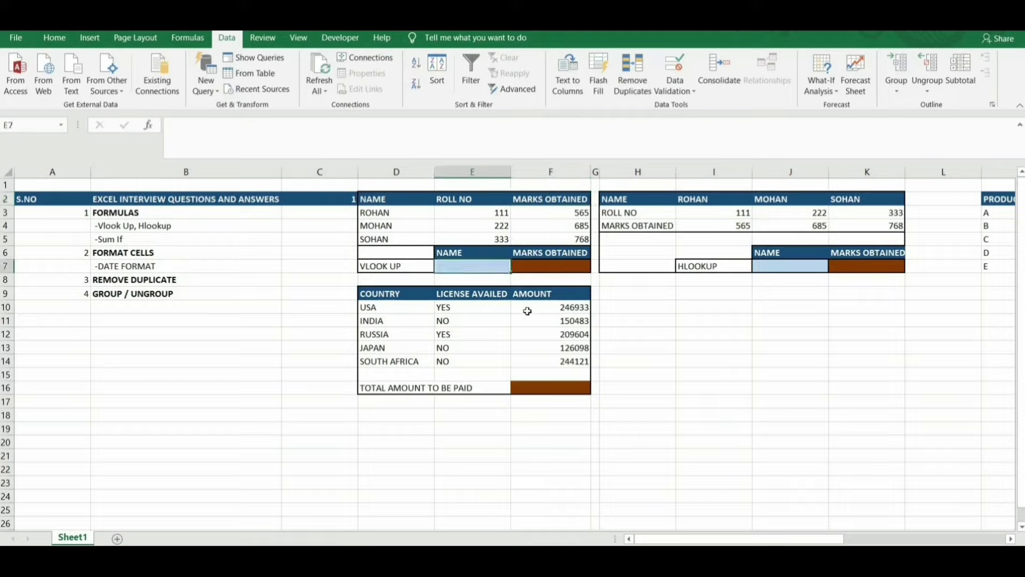
text(ROHAN)
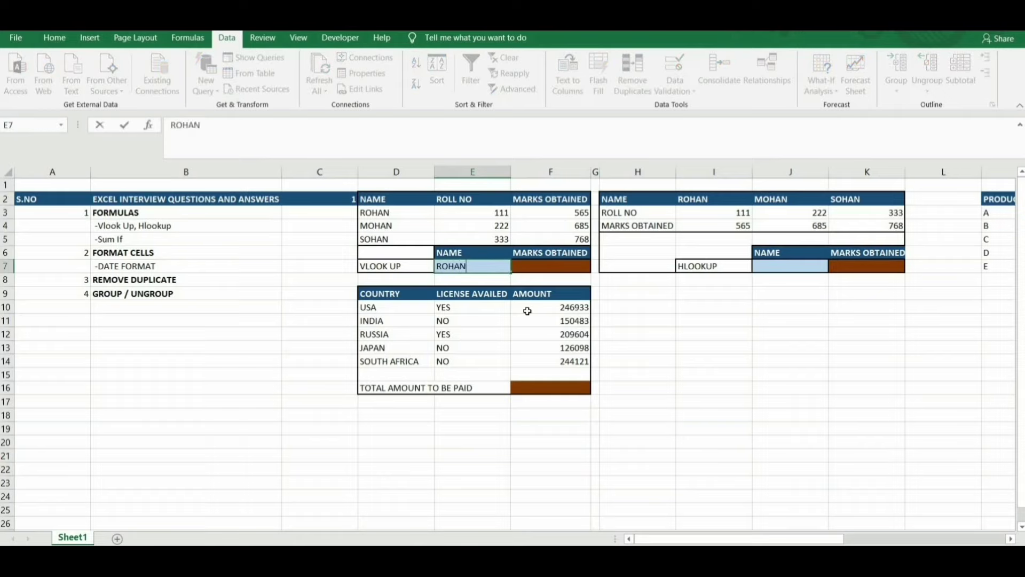
key(Tab)
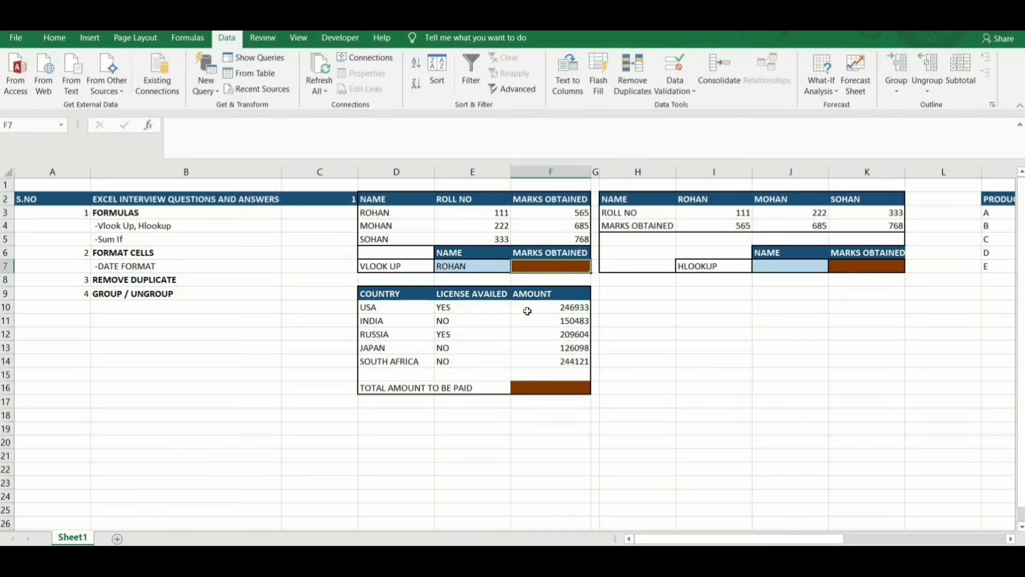
text(=VLOOKUP()
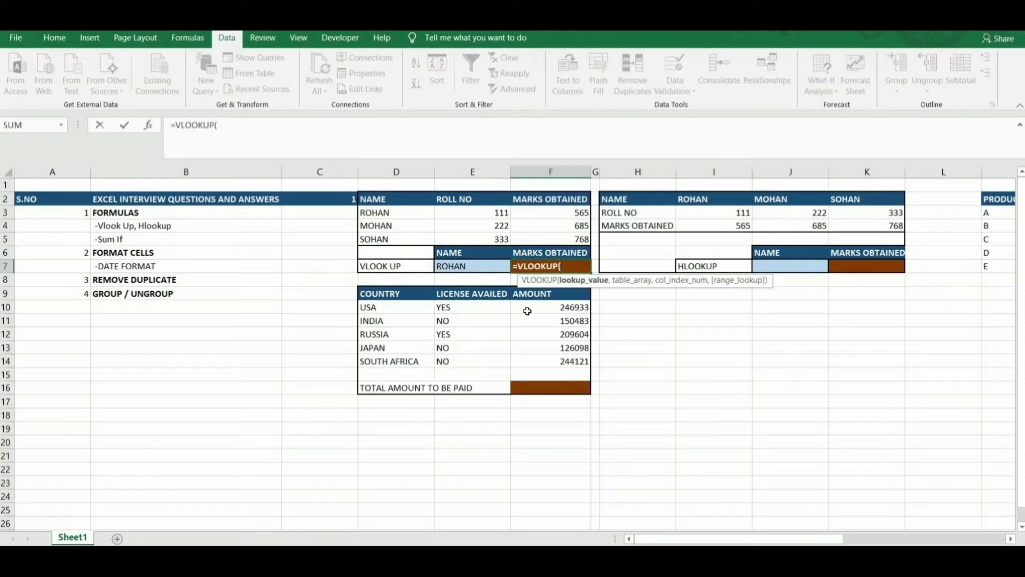
key(Left)
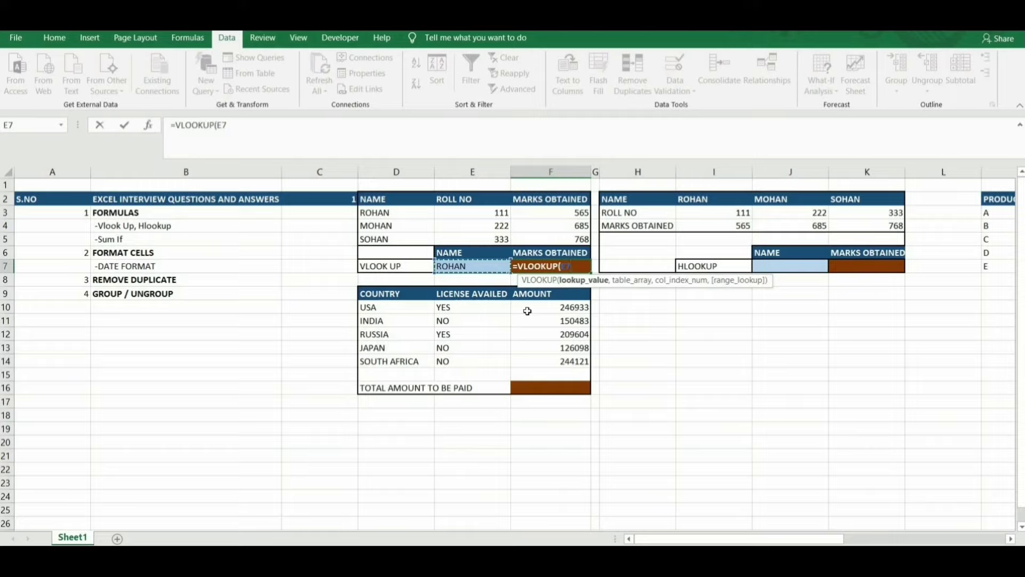
text(,)
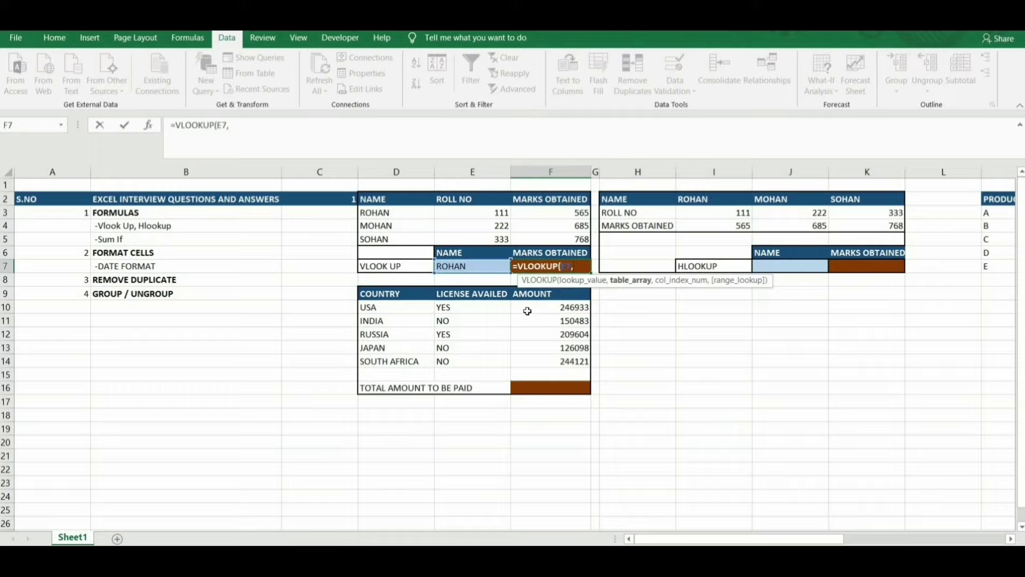
drag(395, 213, 599, 251)
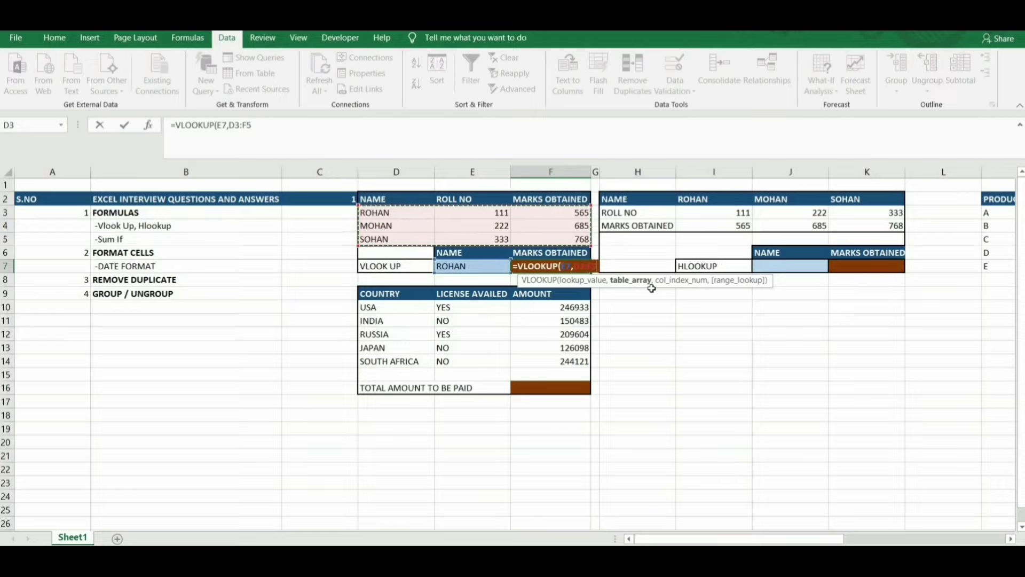
text(,)
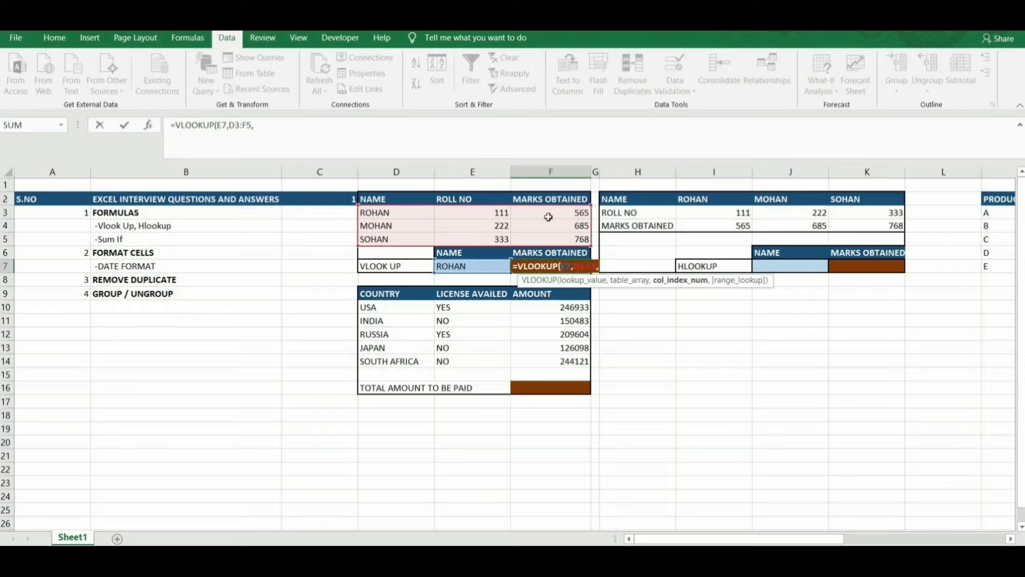
text(3)
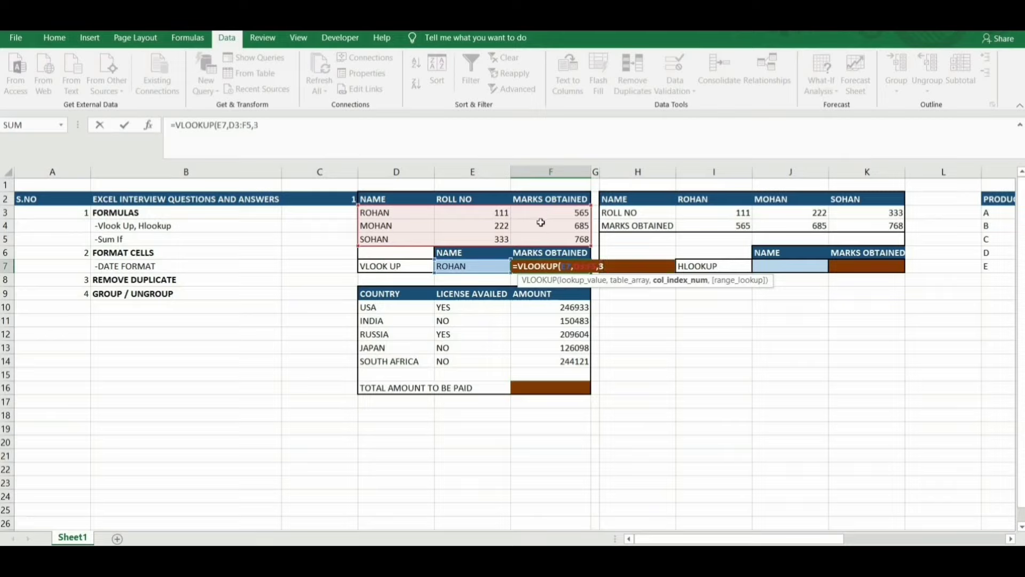
text(,)
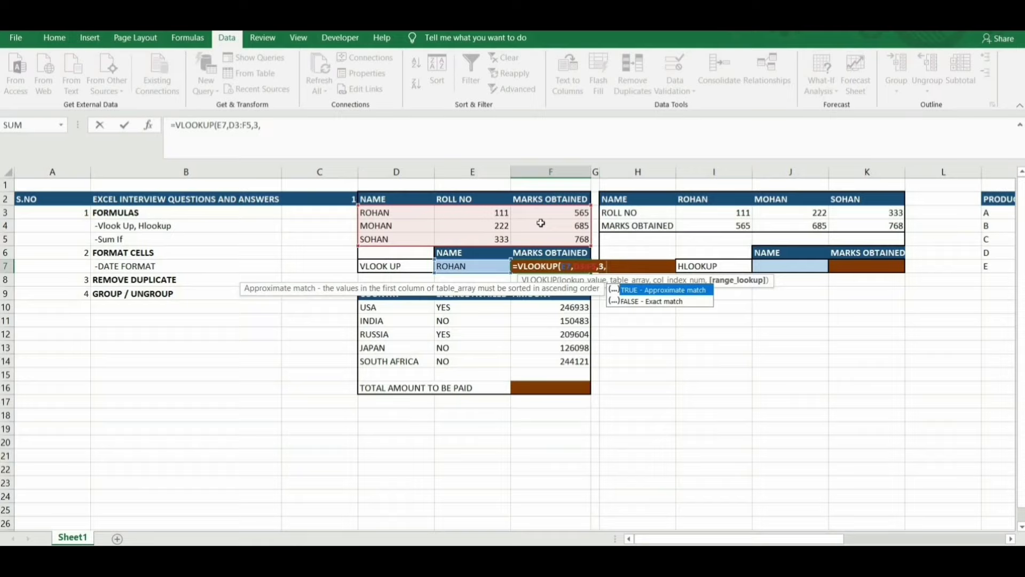
text(0)
key(ctrl+Return)
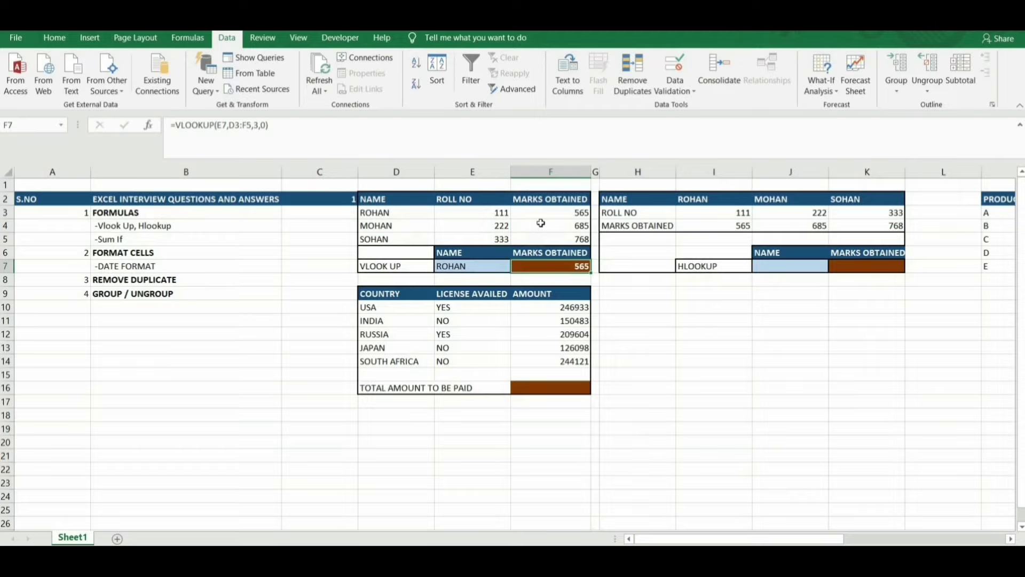
Change the lookup name in E7 to MOHAN so F7 returns 685
key(Left)
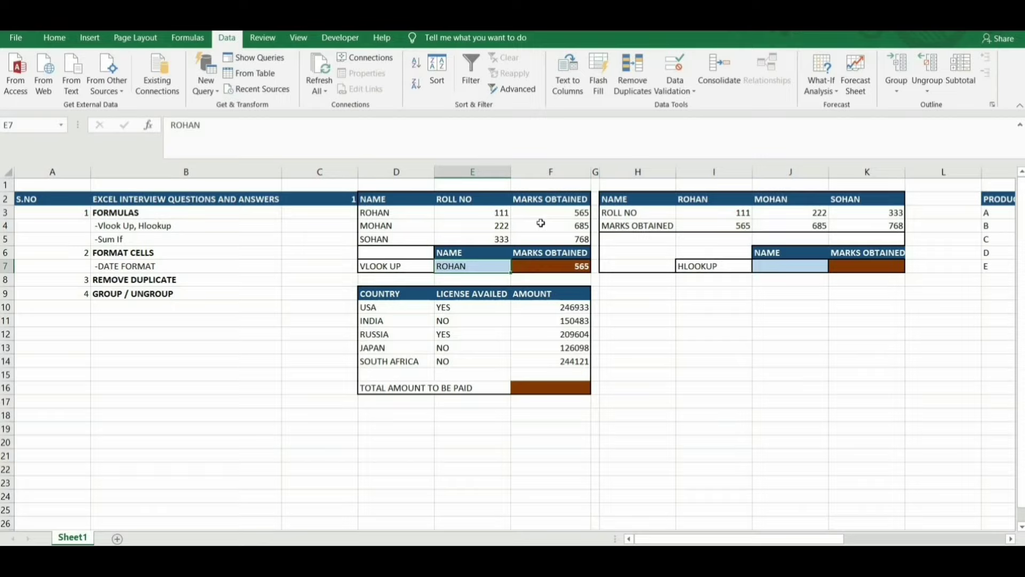
key(Right)
key(Left)
text(MOHAN)
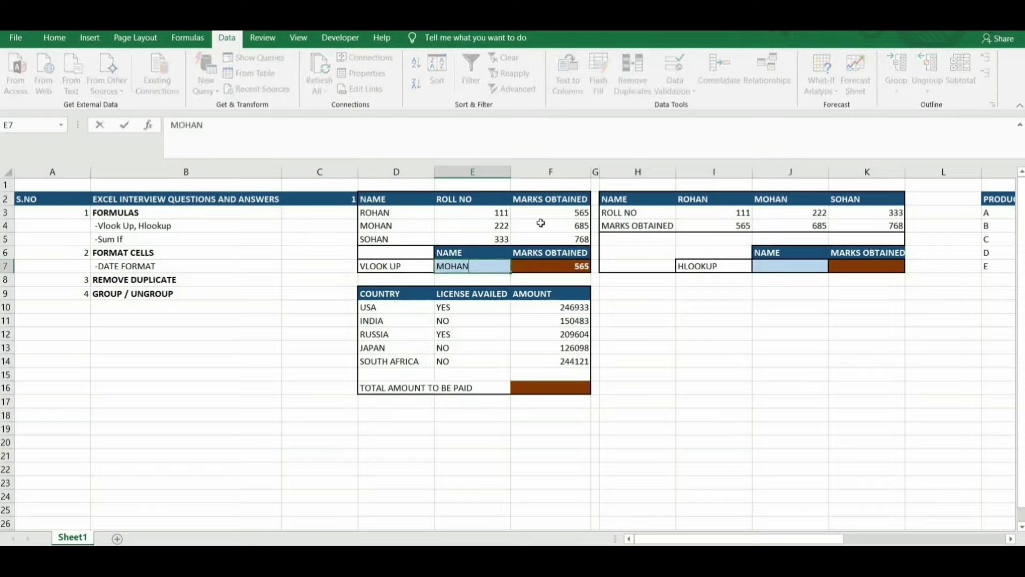
key(Return)
Change E7 to SOHAN so F7 returns 768, and review the VLOOKUP formula
key(Up)
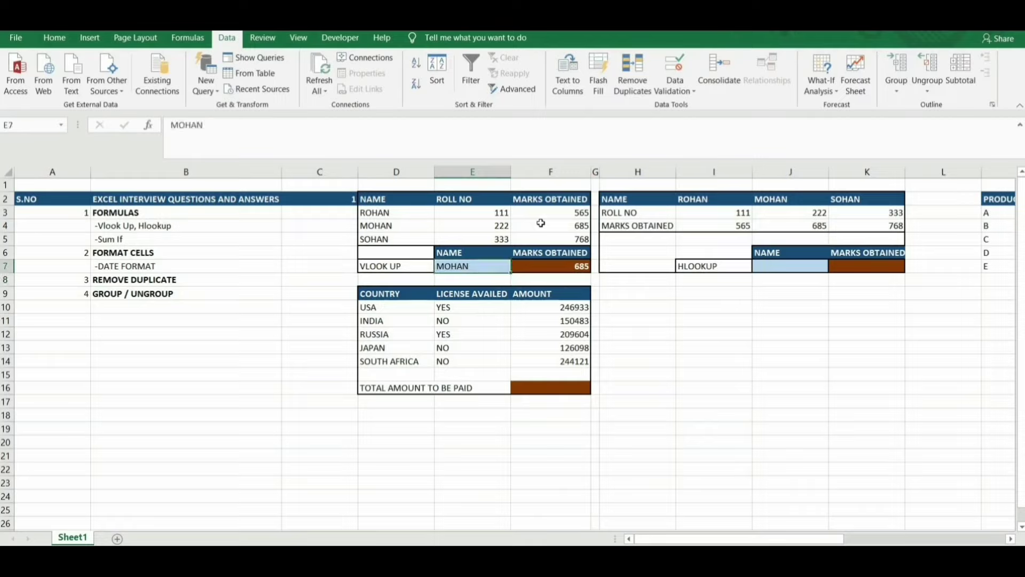
text(SOHAN)
key(Return)
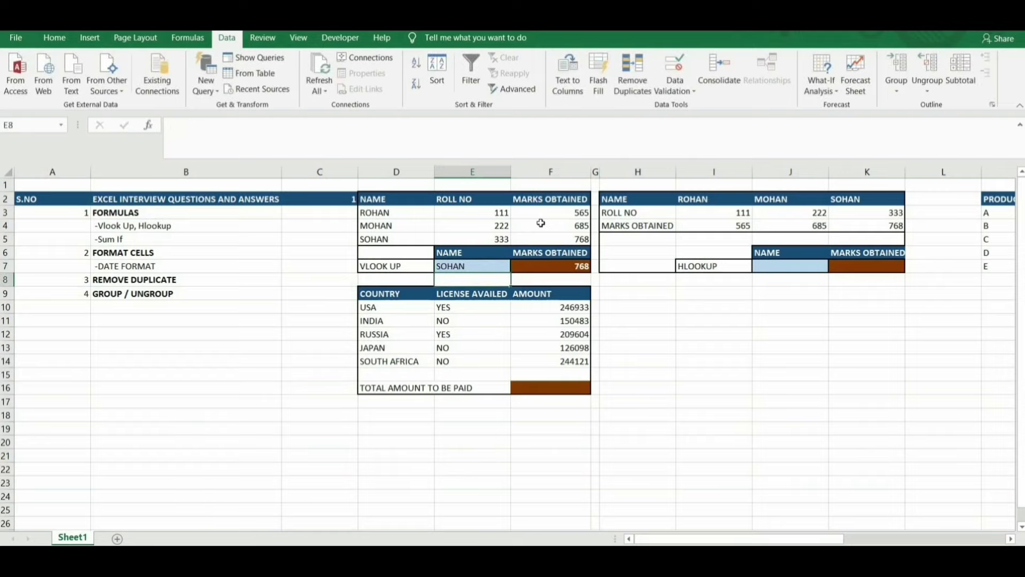
key(Up)
key(Right)
key(Left)
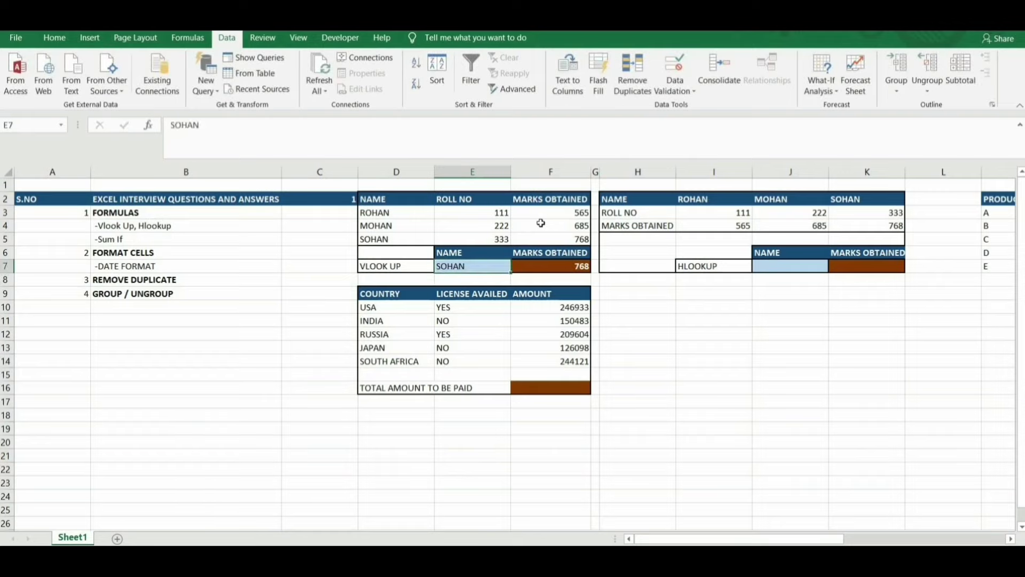
key(Right)
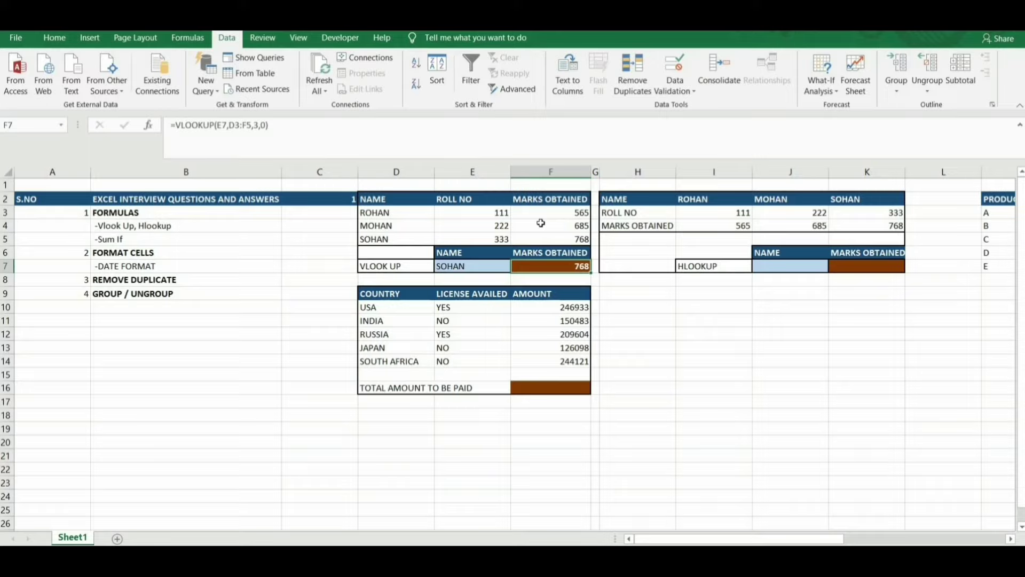
key(Left)
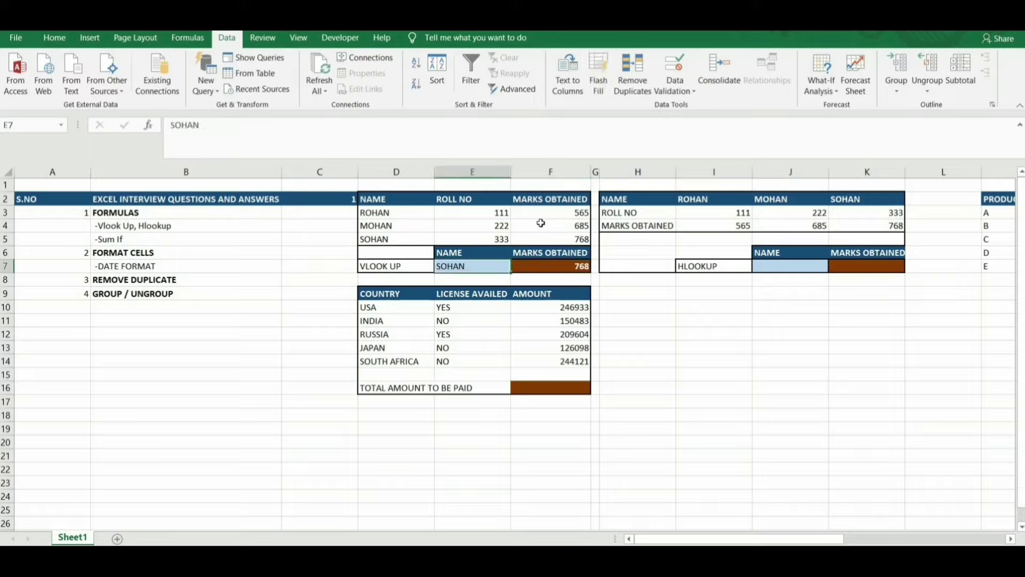
Clear E7 and wrap F7 as =IFERROR(VLOOKUP(E7,D3:F5,3,0),"") to hide the #N/A
key(Delete)
key(Right)
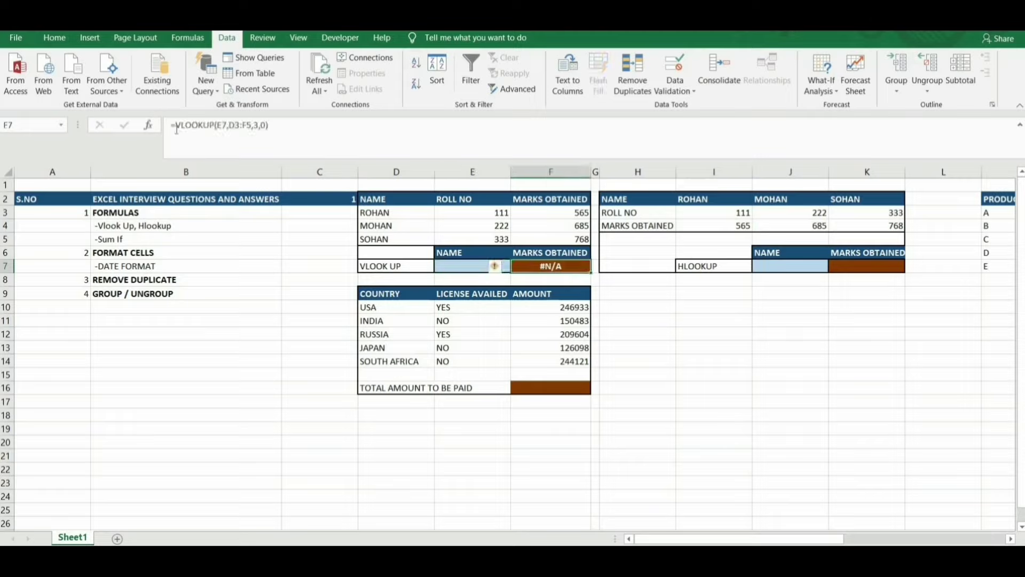
click(318, 156)
key(Home)
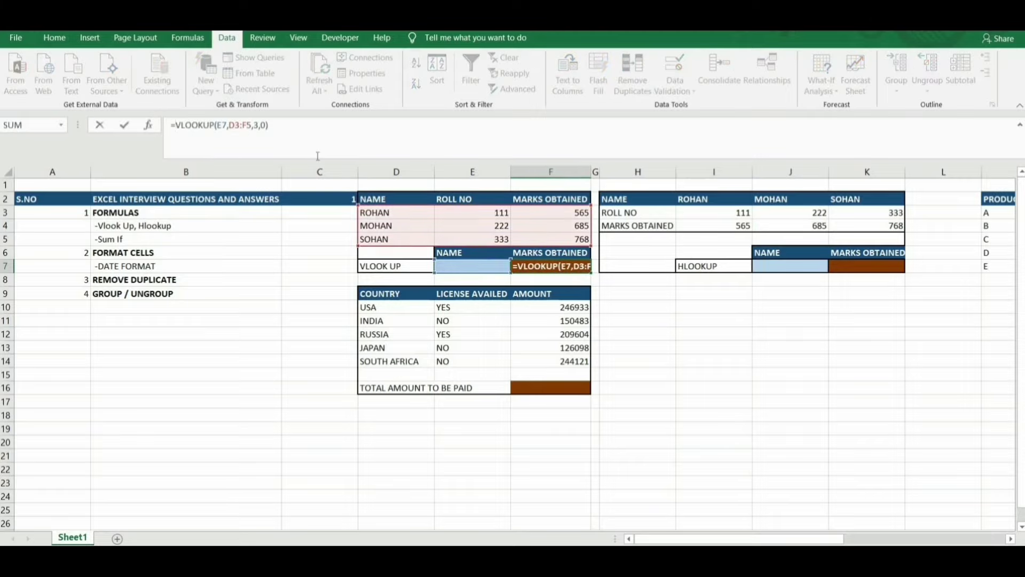
text(IF)
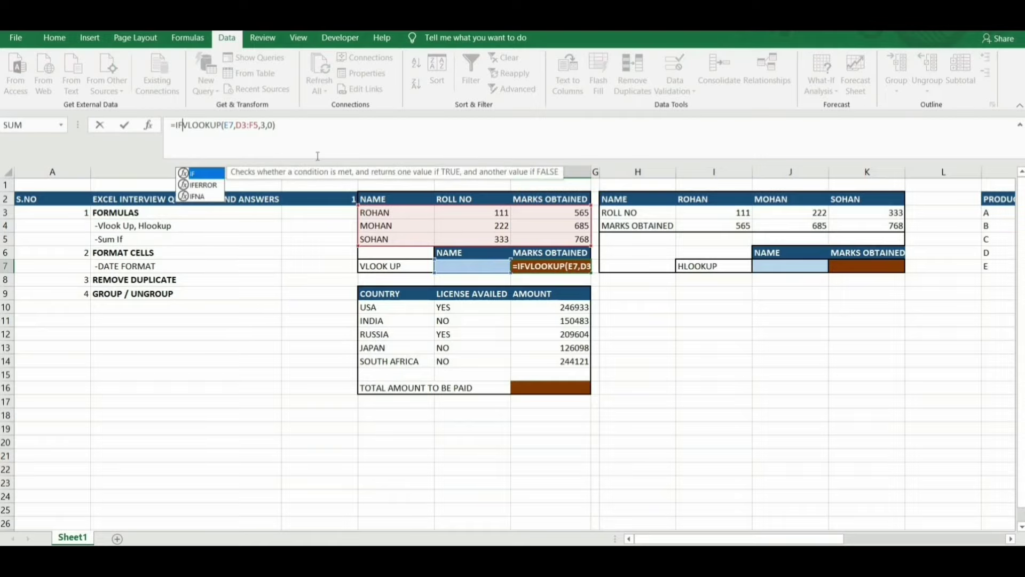
key(Down)
key(Tab)
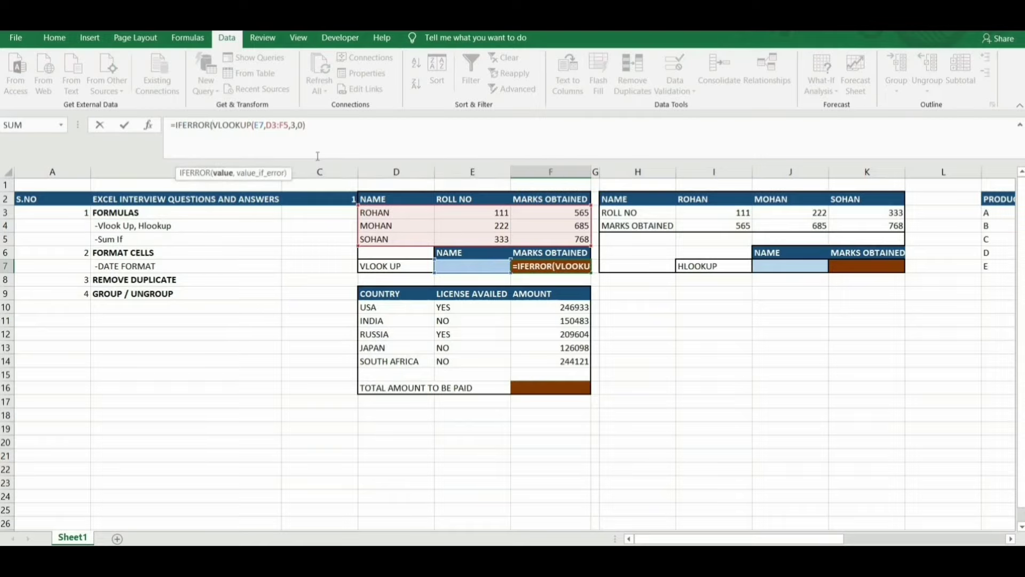
key(End)
text(,)
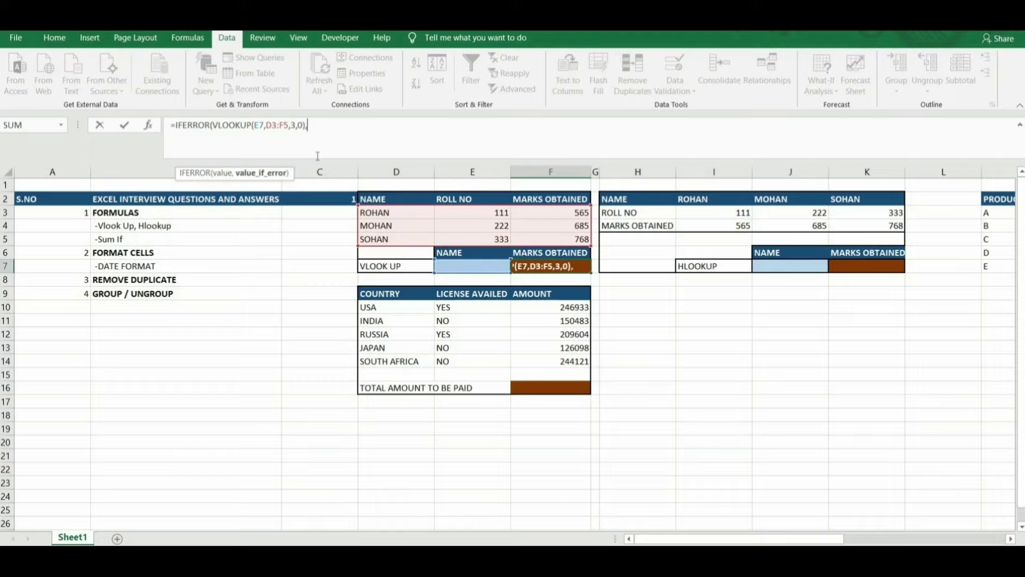
text("")
text())
key(ctrl+Return)
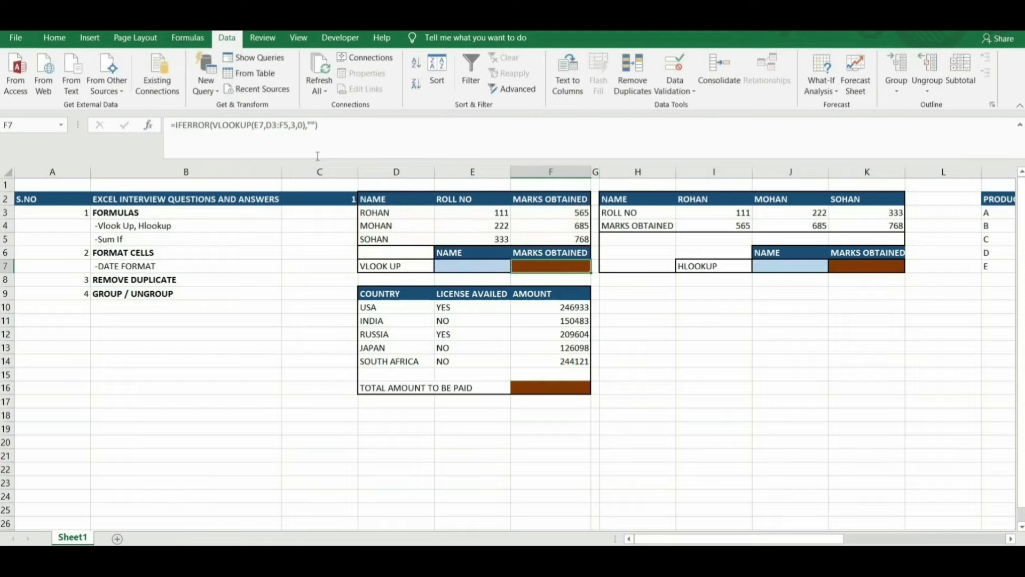
Enter ROHAN in E7 to confirm the IFERROR lookup still returns his marks
key(Left)
key(Right)
key(Left)
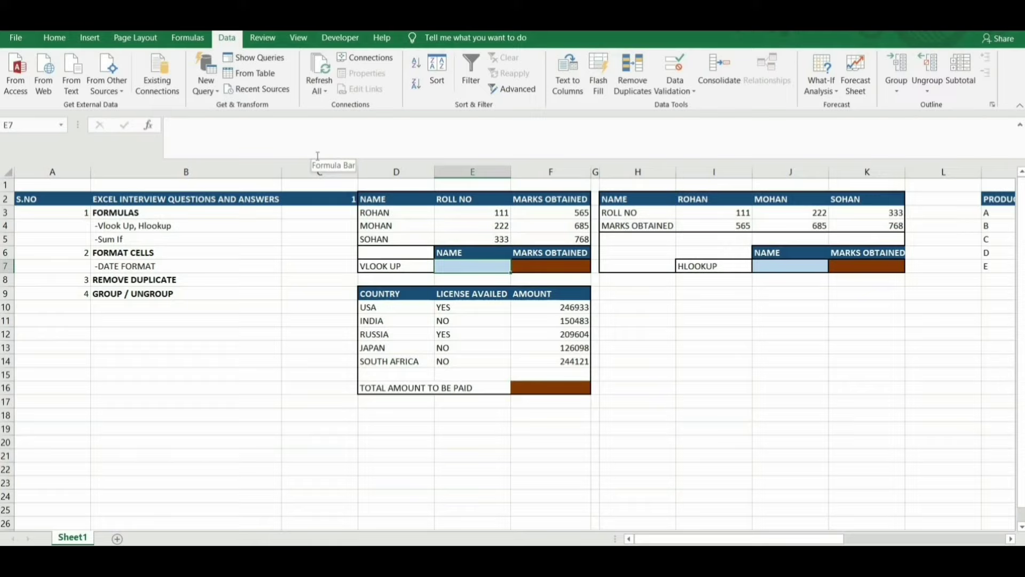
text(ROHAN)
key(Return)
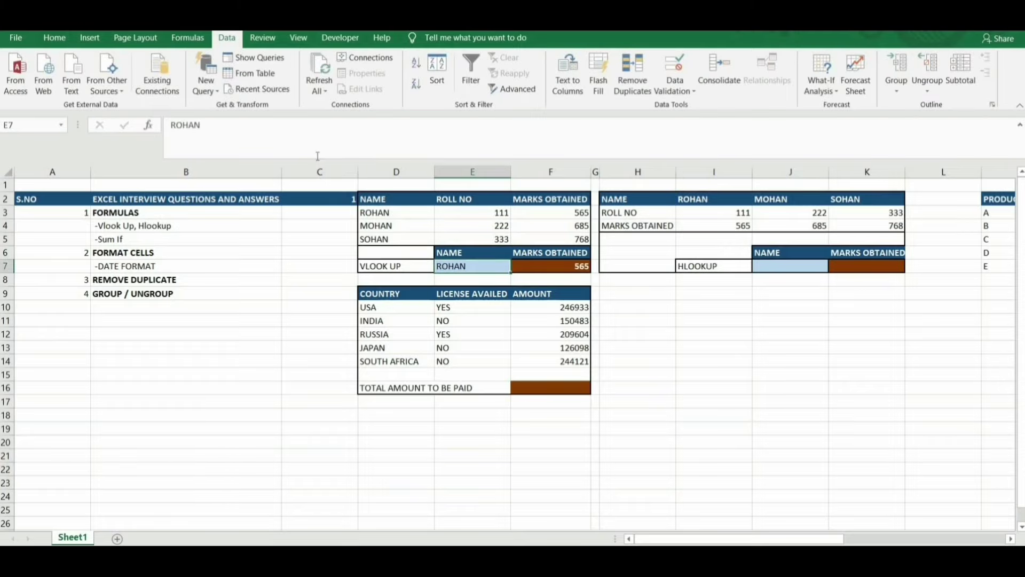
key(Up)
key(Right)
key(Left)
Enter MOHAN in E7 for 685, then clear E7 to leave F7 blank
text(MO)
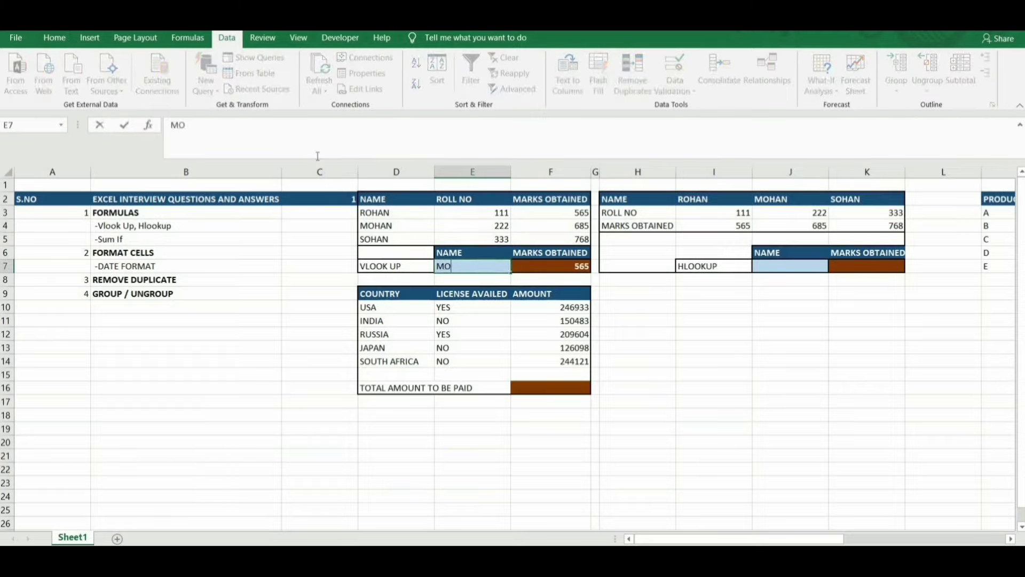
text(HAN)
key(Return)
key(Up)
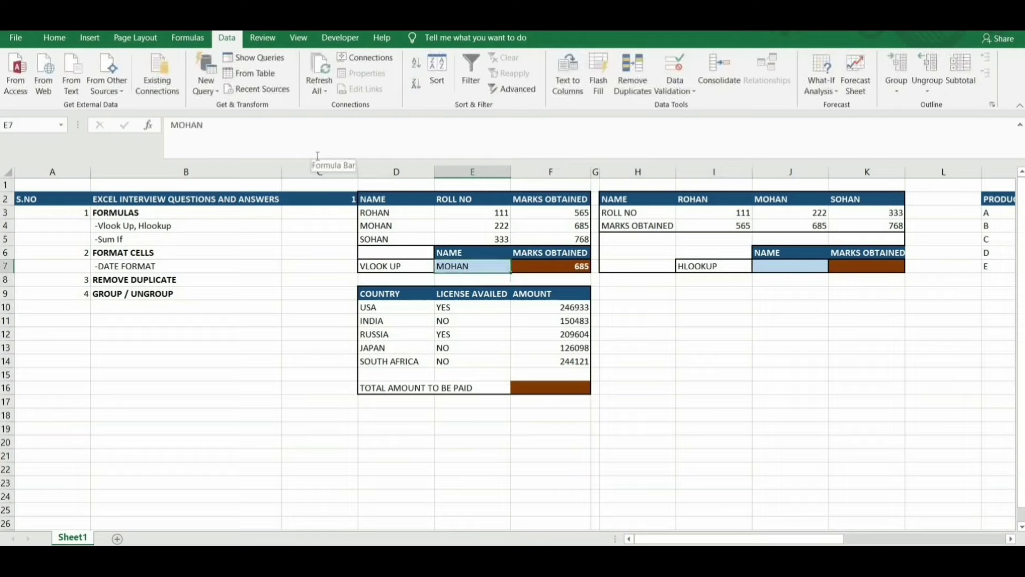
key(Delete)
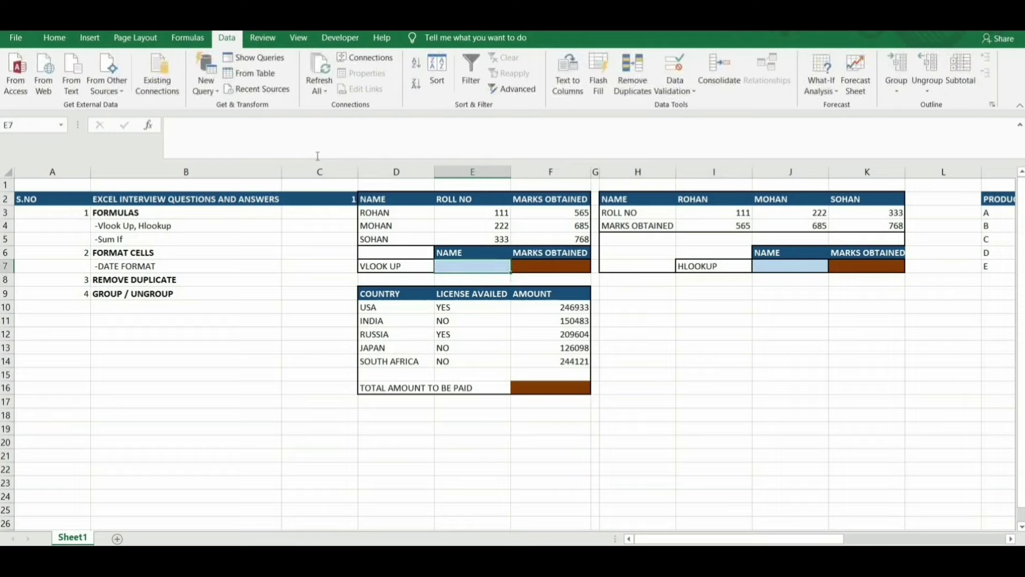
key(Right)
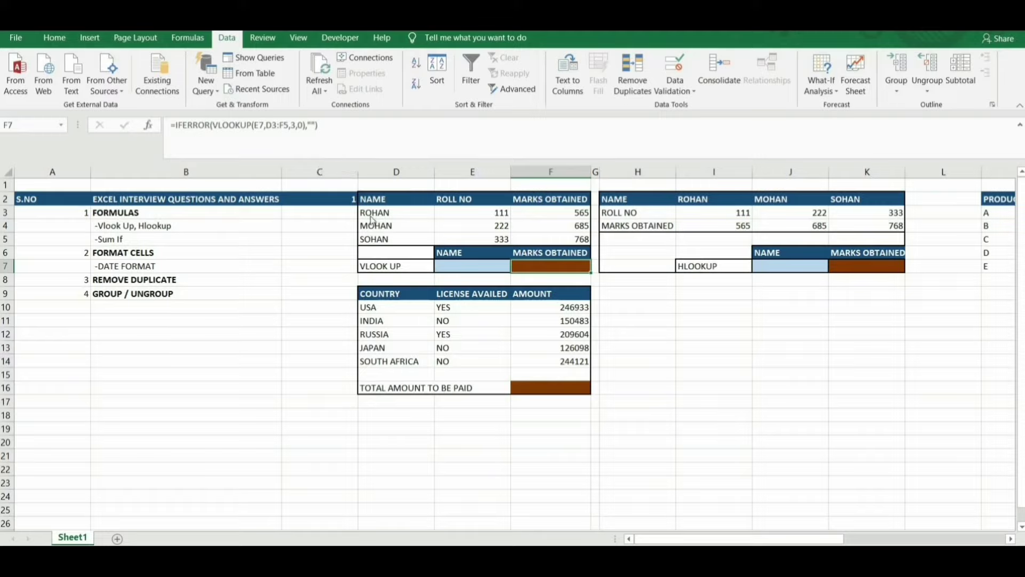
drag(390, 195, 387, 249)
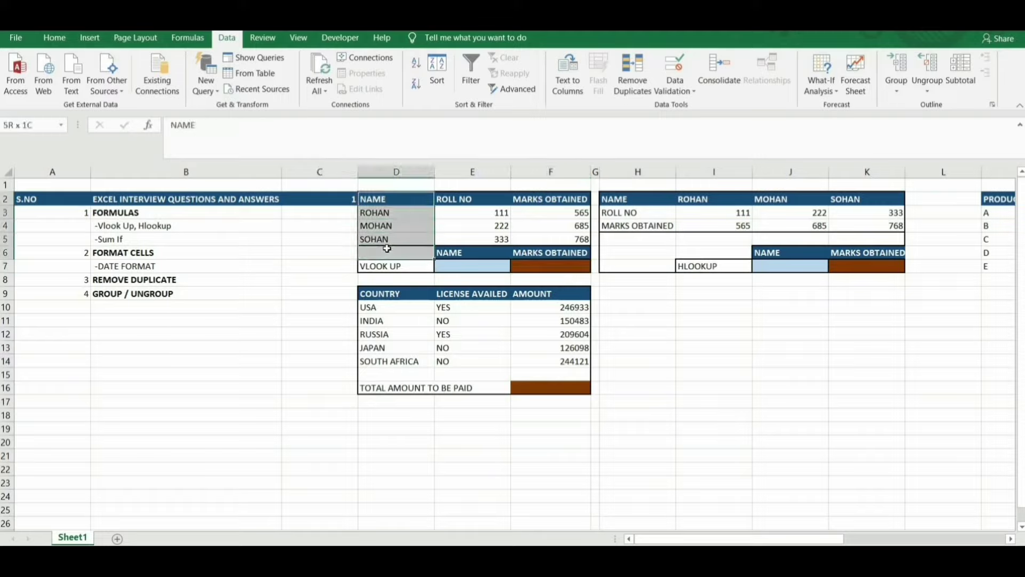
click(628, 197)
click(693, 197)
click(789, 186)
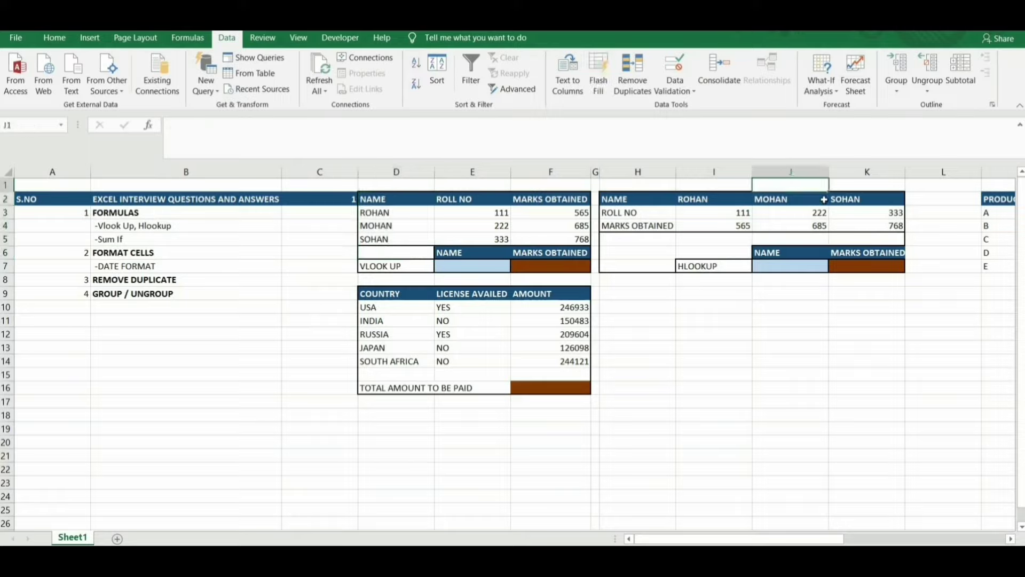
click(852, 198)
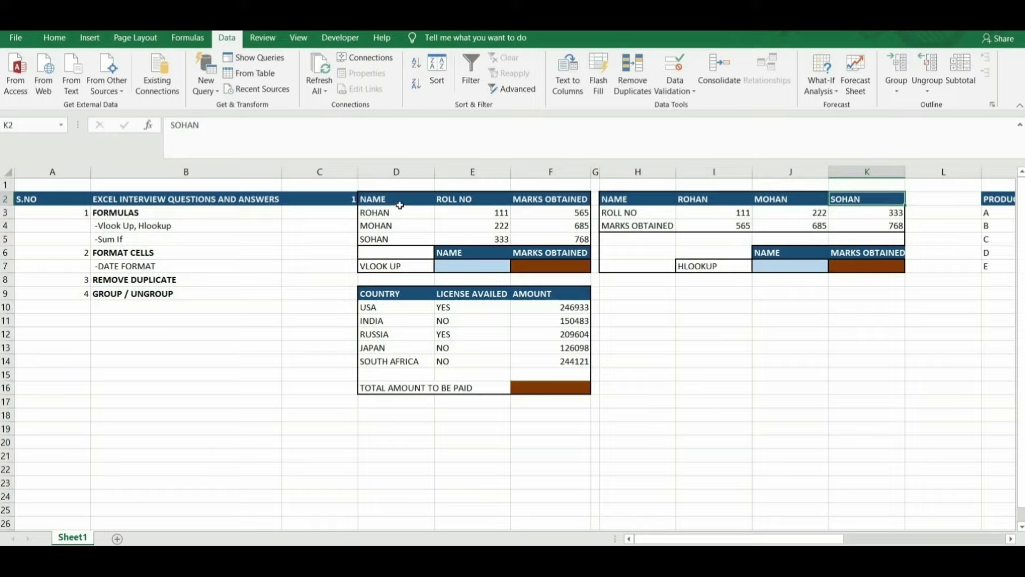
drag(399, 199, 400, 249)
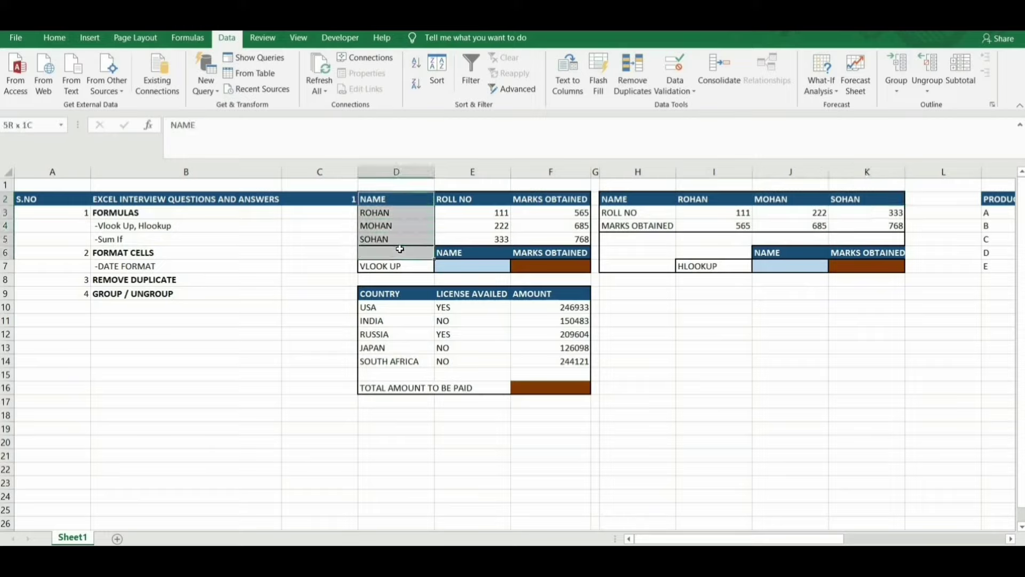
click(470, 200)
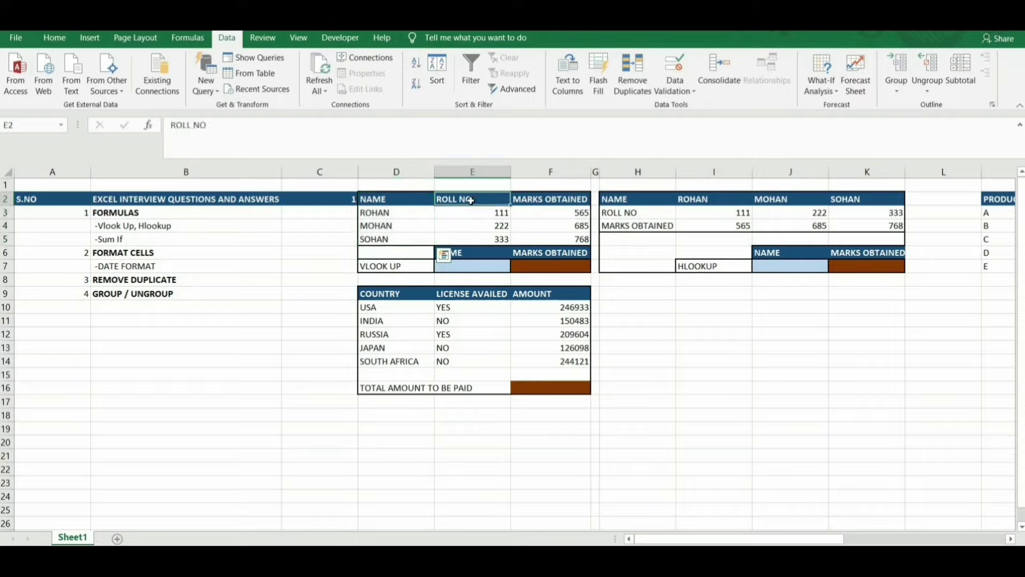
drag(471, 200, 473, 238)
click(631, 197)
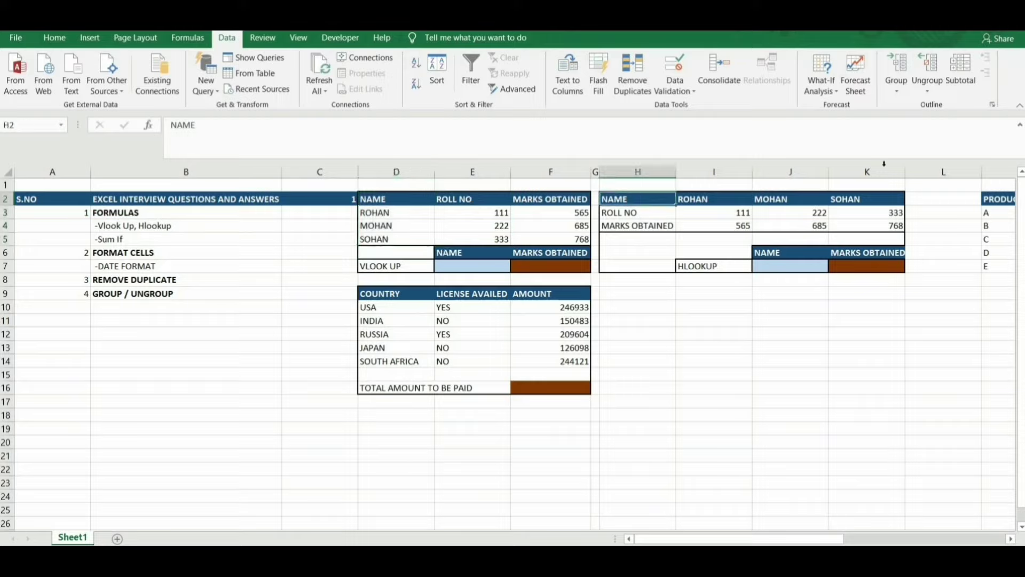
click(633, 214)
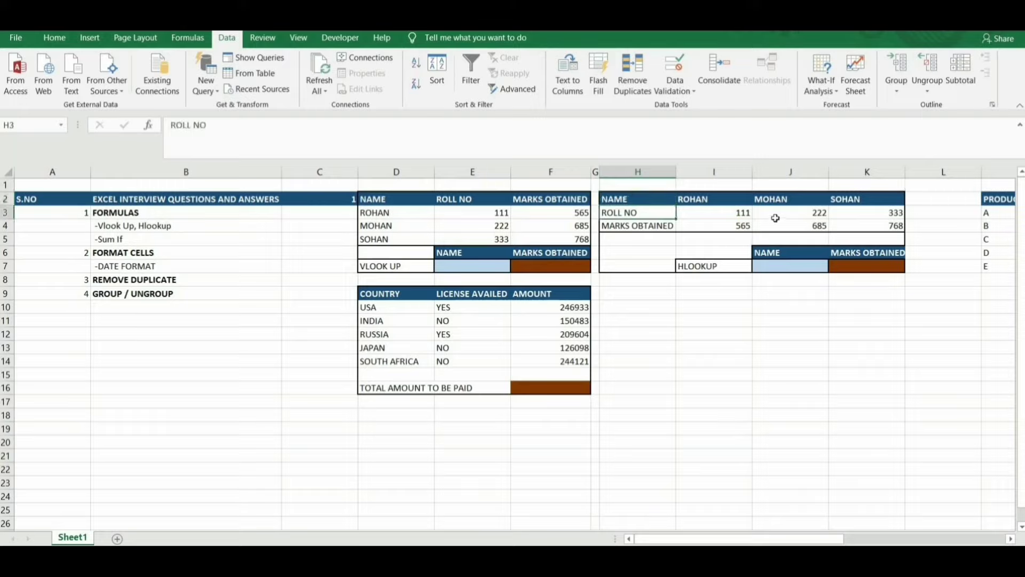
click(667, 229)
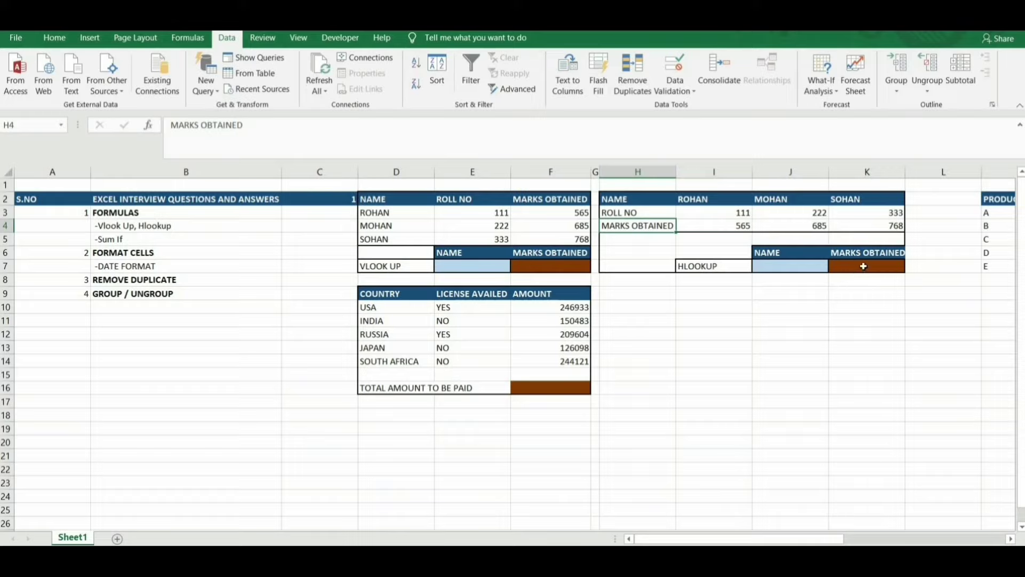
click(857, 269)
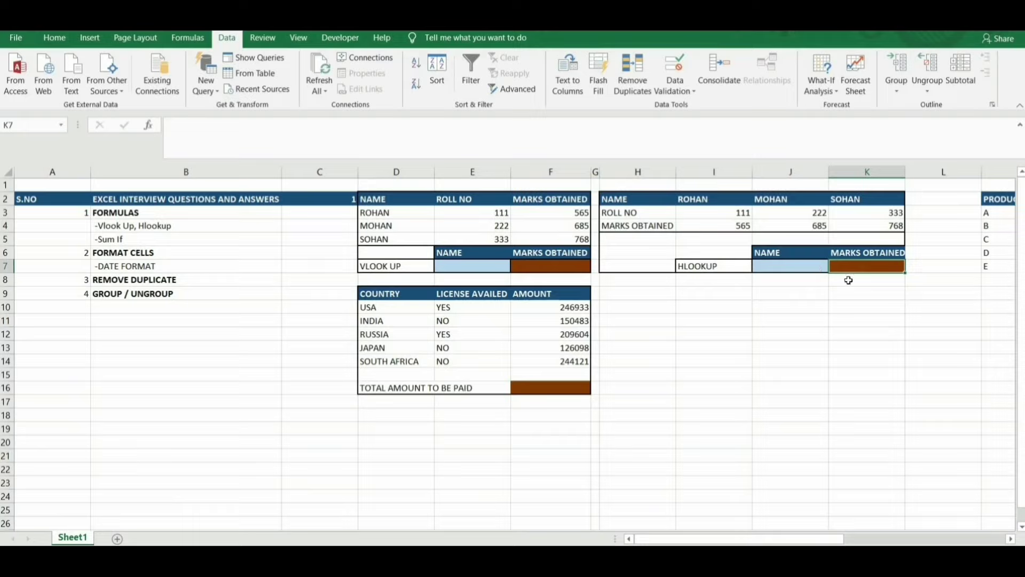
Enter ROHAN as the HLOOKUP name in J7
key(Left)
text(RO)
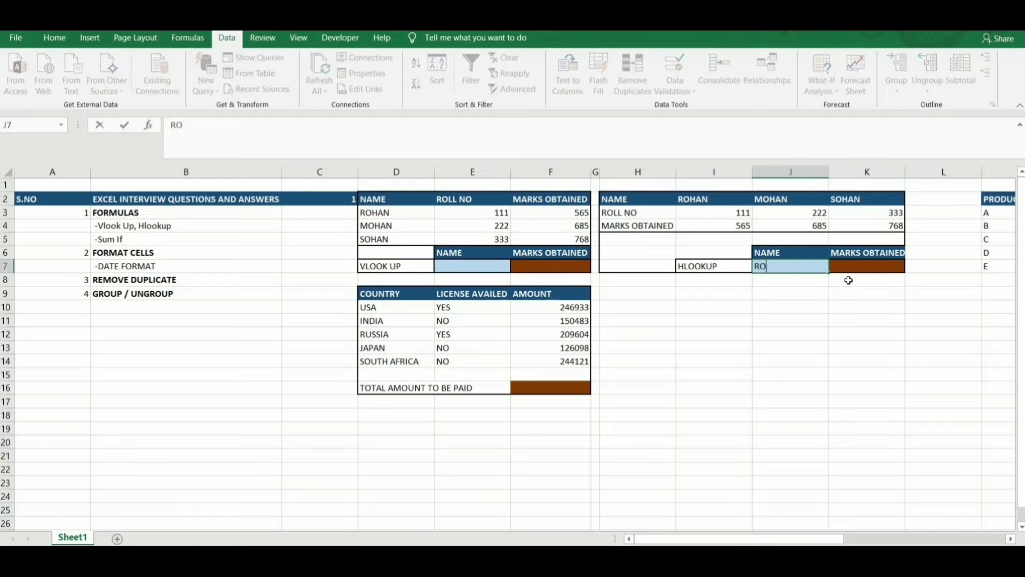
text(HAN)
key(Return)
key(Up)
key(Right)
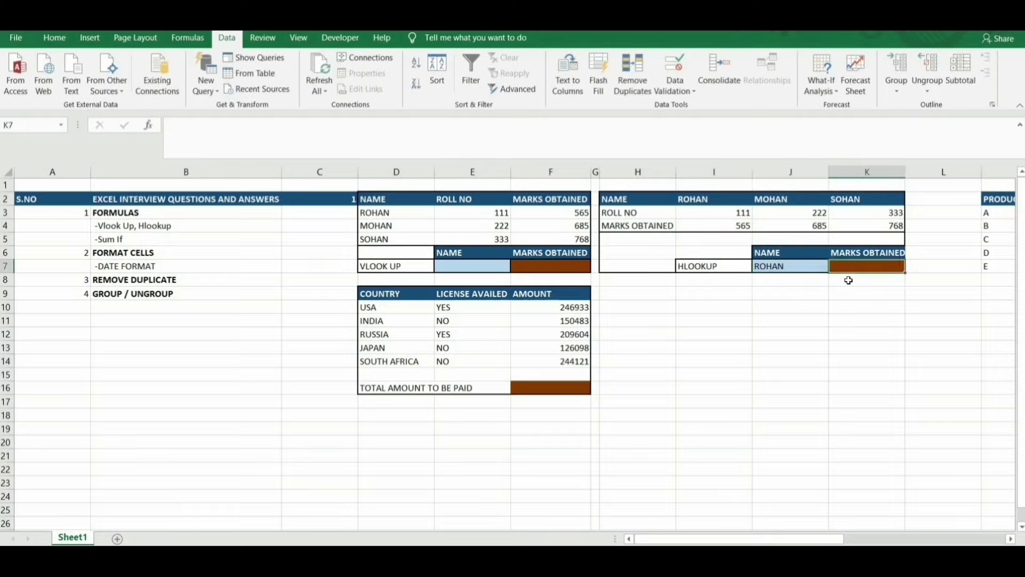
Enter =HLOOKUP(J7,I2:K4,3,0) in K7, returning 565
text(=HL)
key(Tab)
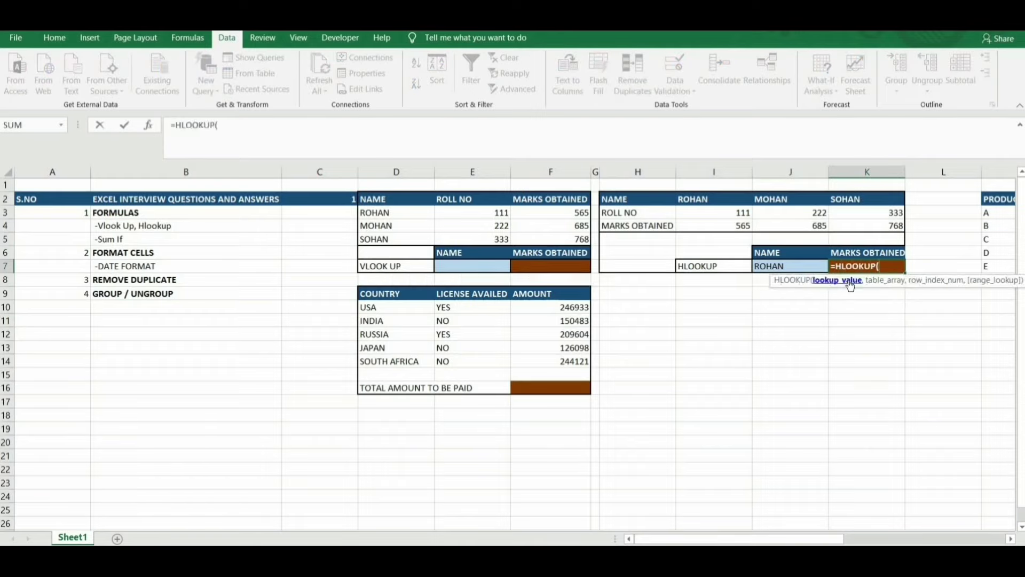
click(794, 267)
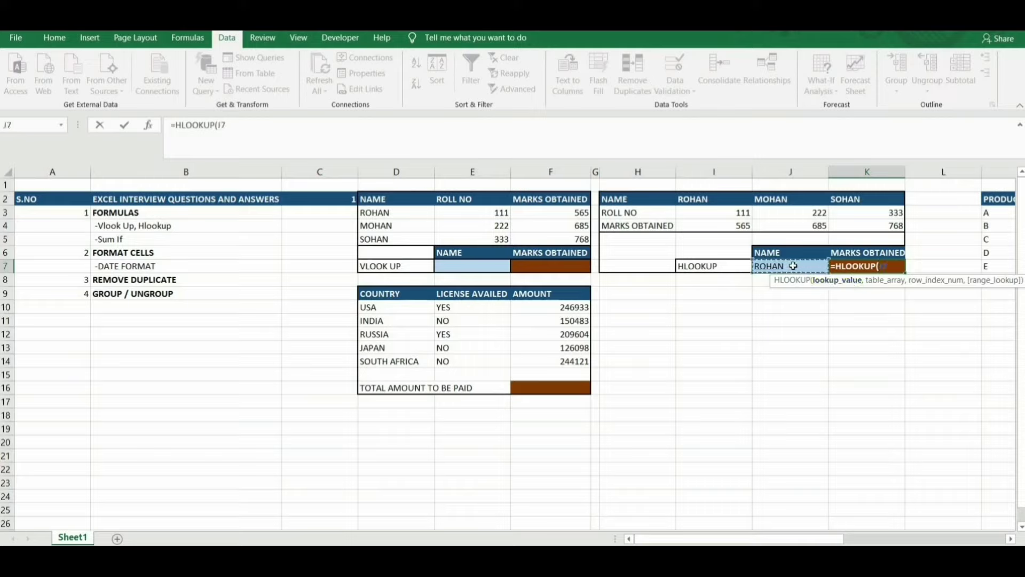
text(,)
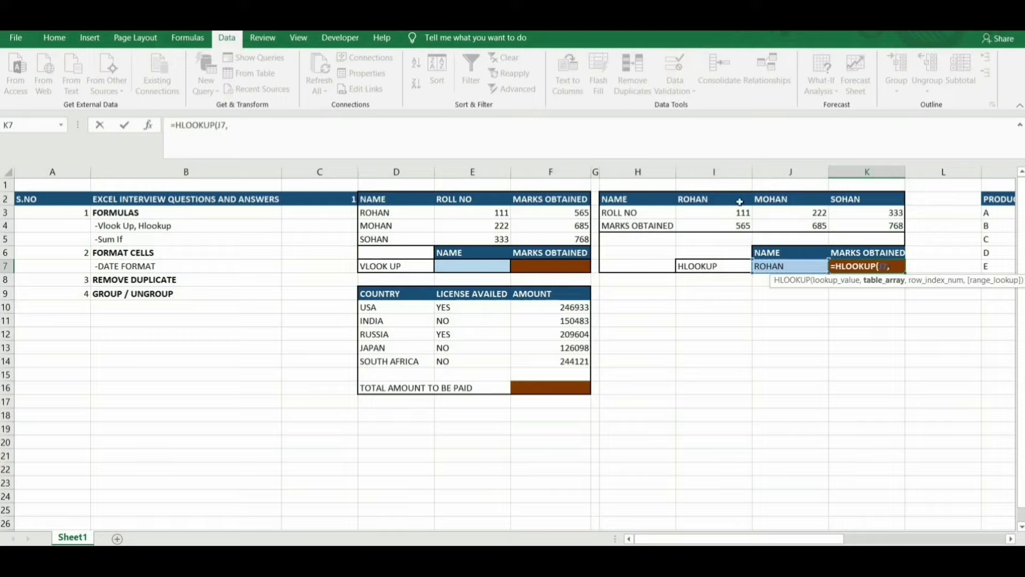
drag(692, 199, 878, 225)
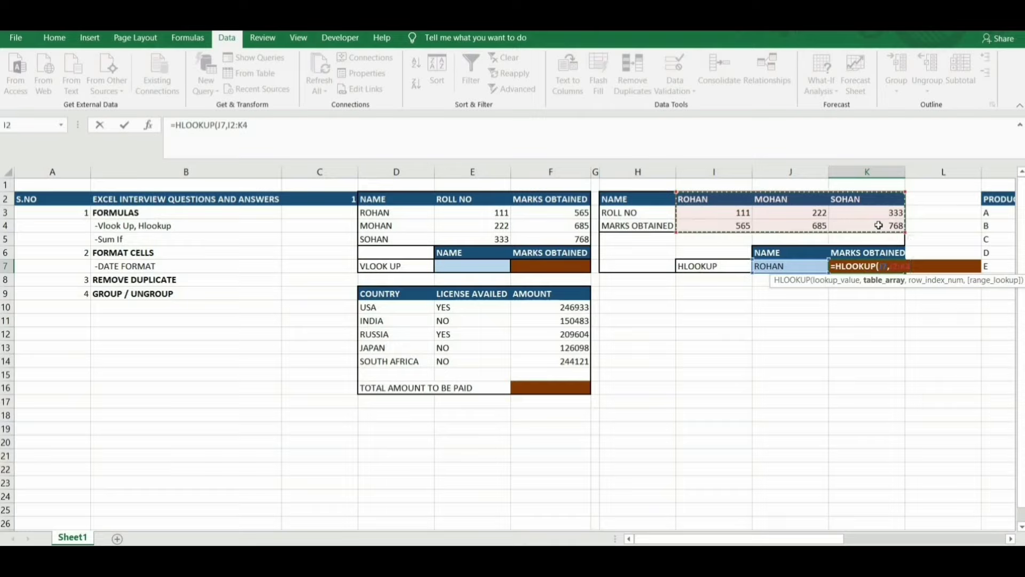
text(,)
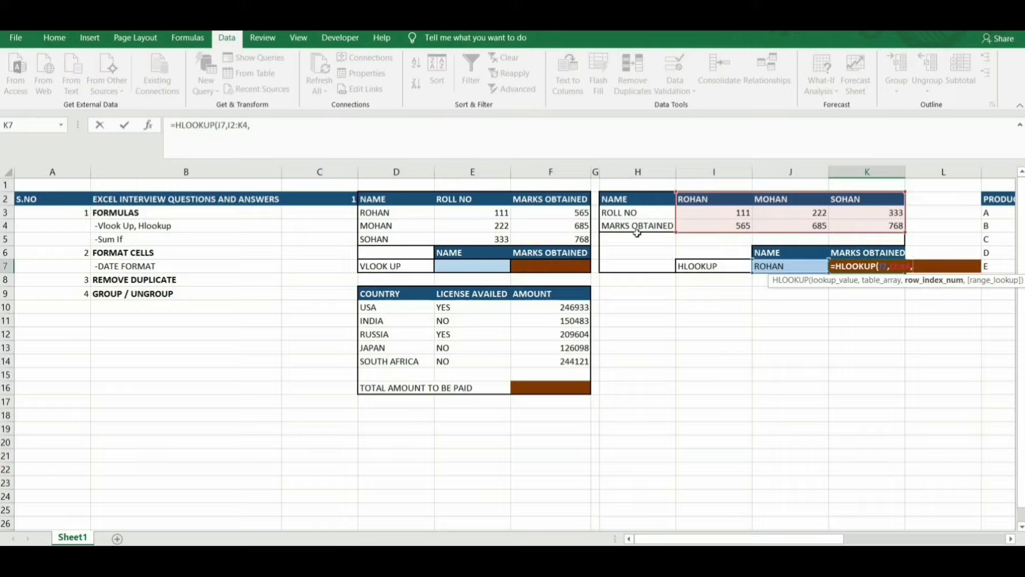
text(3)
text(,)
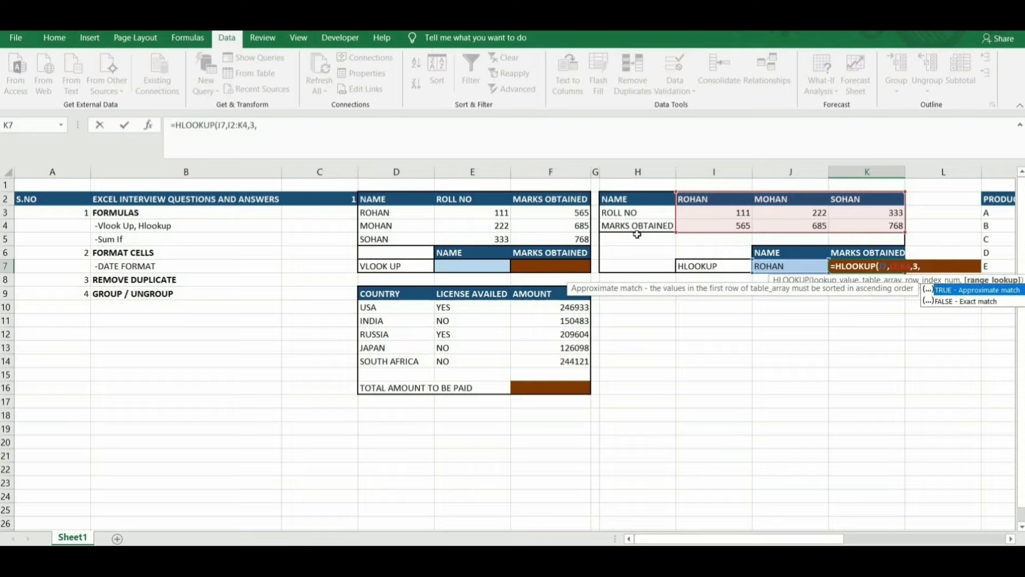
text(0)
key(Return)
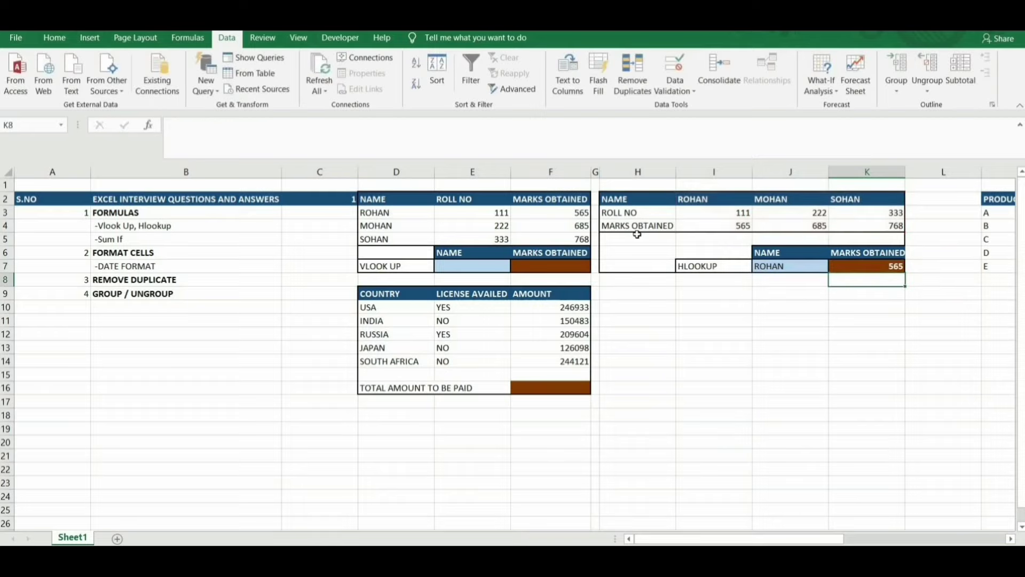
key(Up)
key(Left)
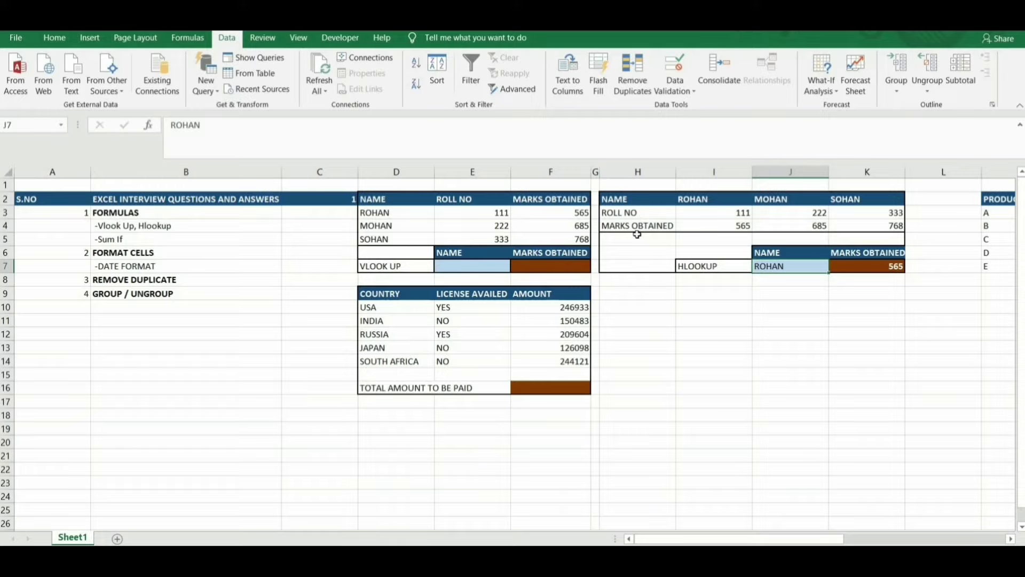
drag(373, 199, 587, 239)
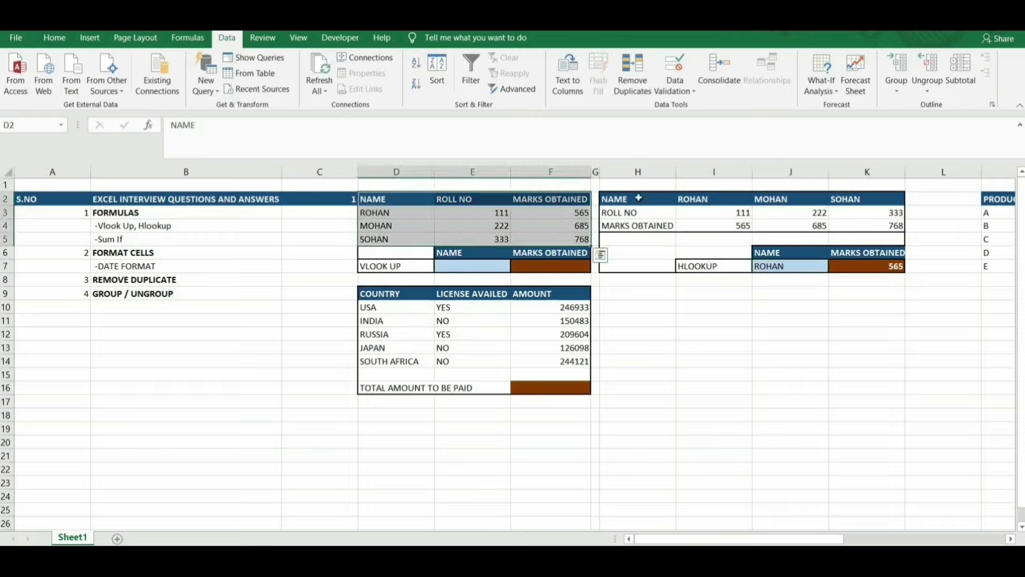
drag(638, 198, 870, 224)
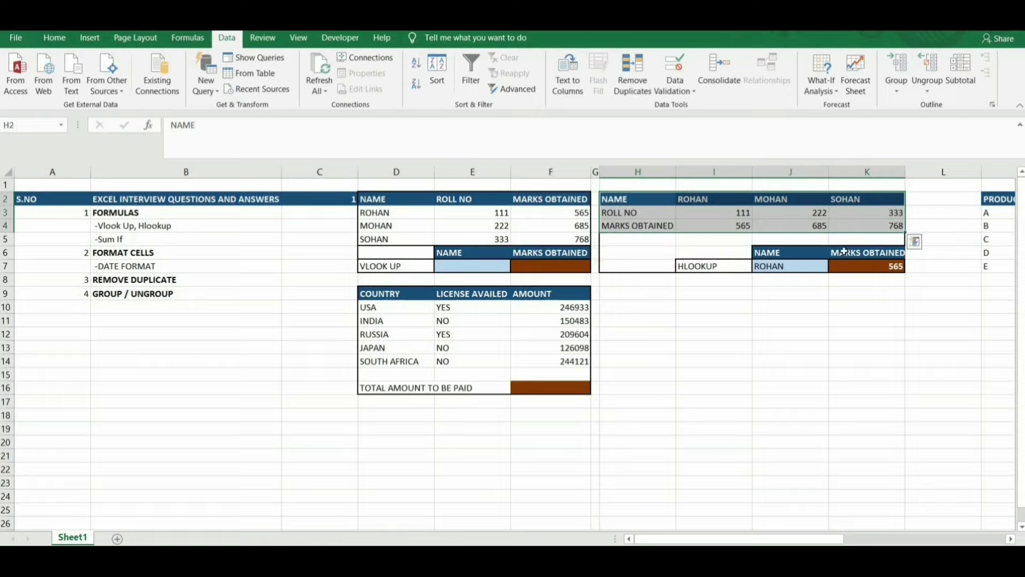
click(135, 240)
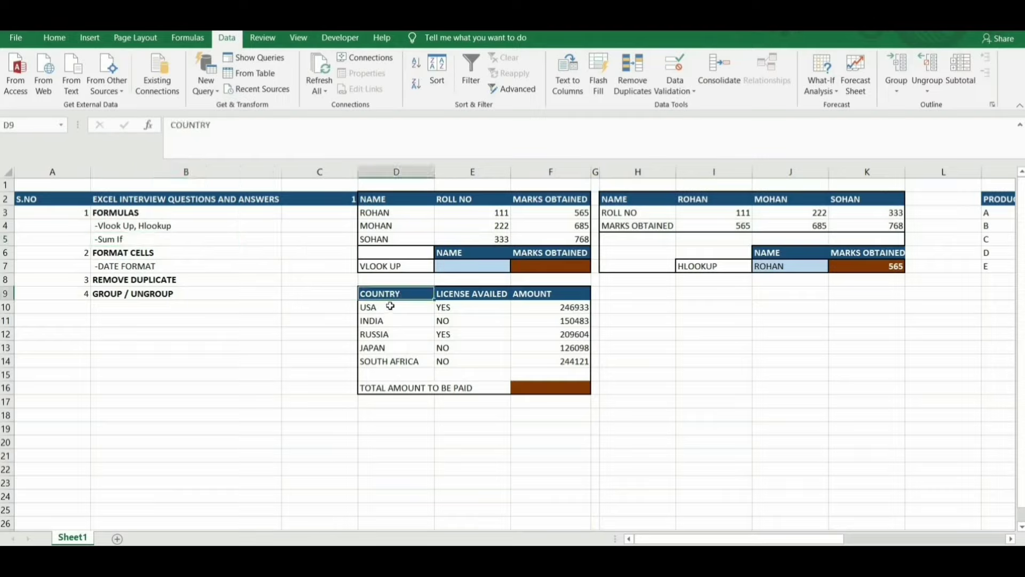
drag(388, 308, 374, 365)
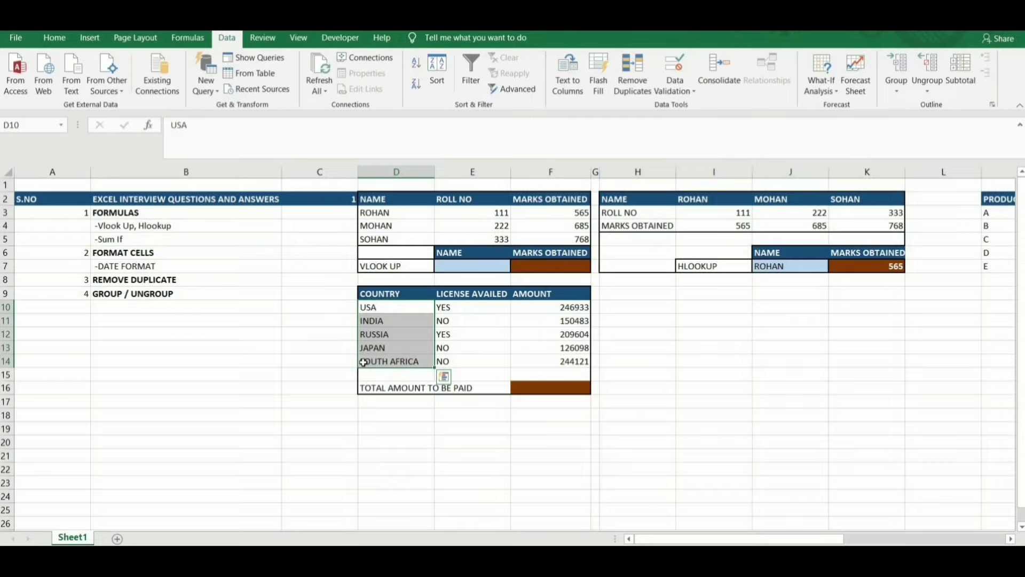
click(558, 304)
click(555, 320)
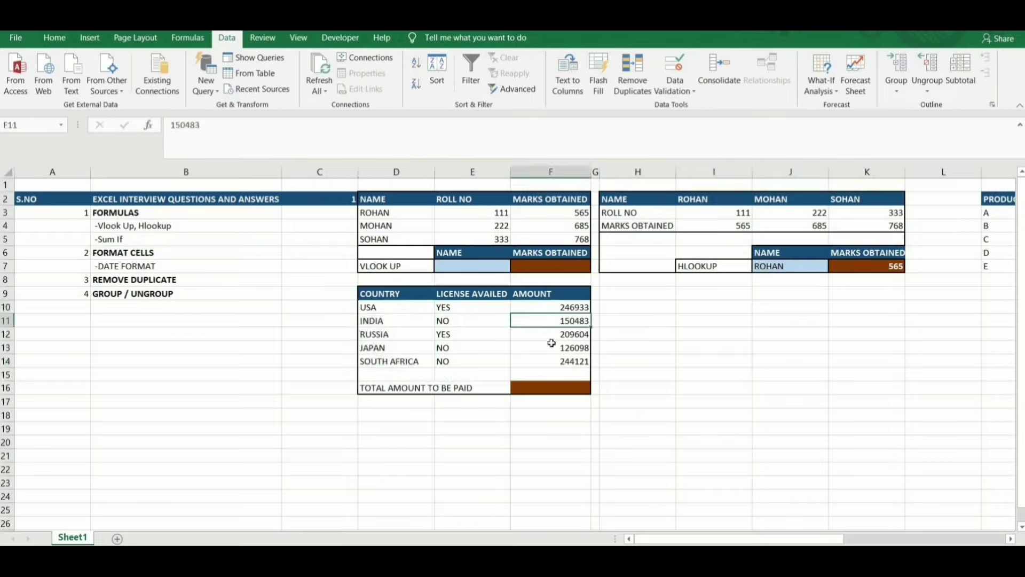
click(552, 347)
click(563, 360)
drag(576, 308, 565, 364)
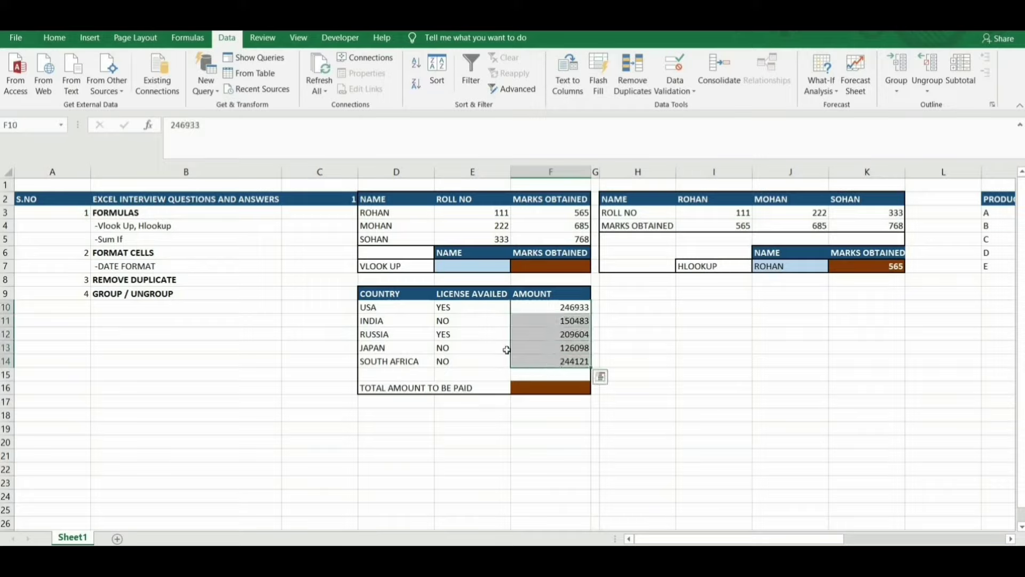
click(454, 321)
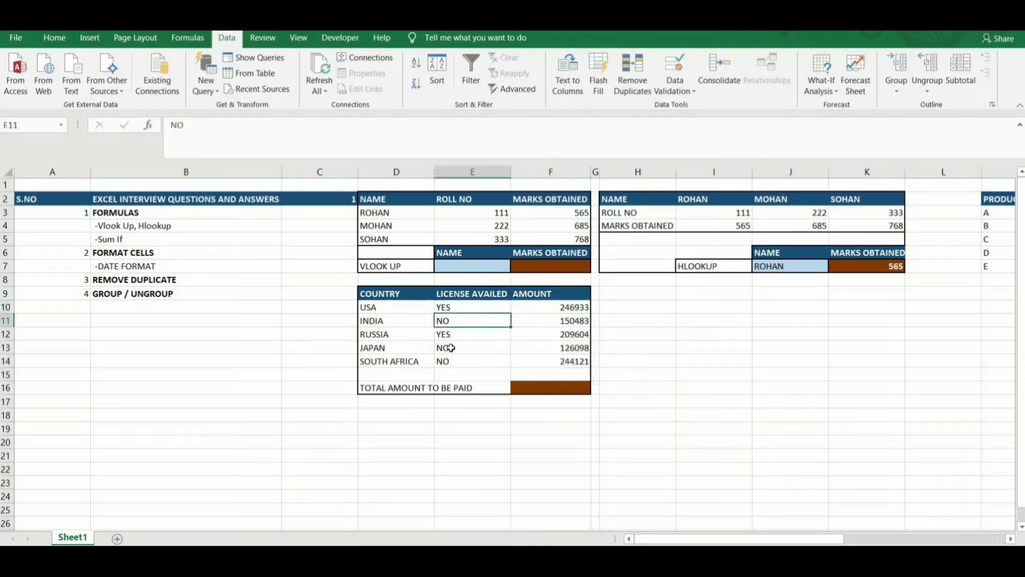
click(449, 350)
click(443, 364)
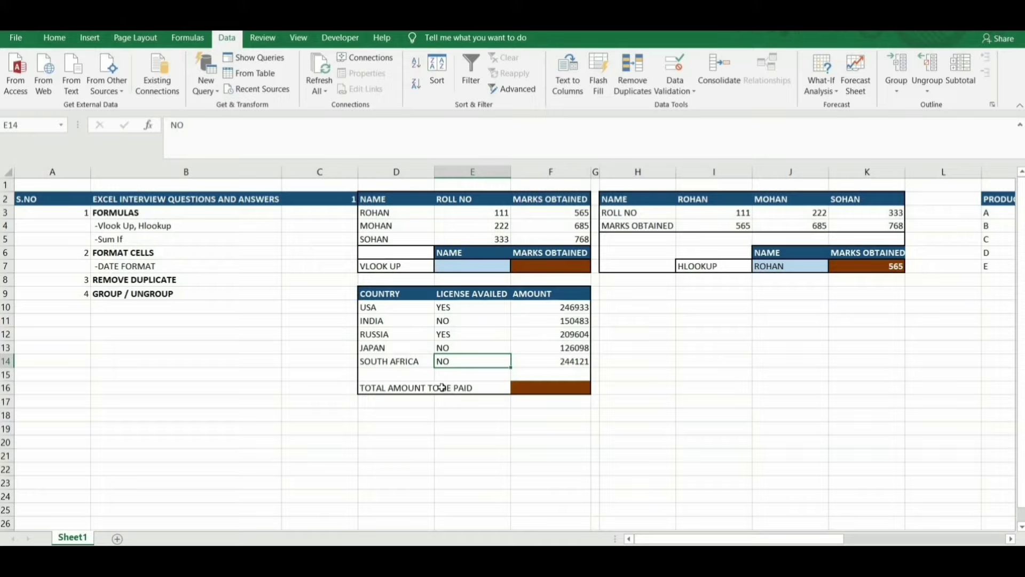
click(462, 307)
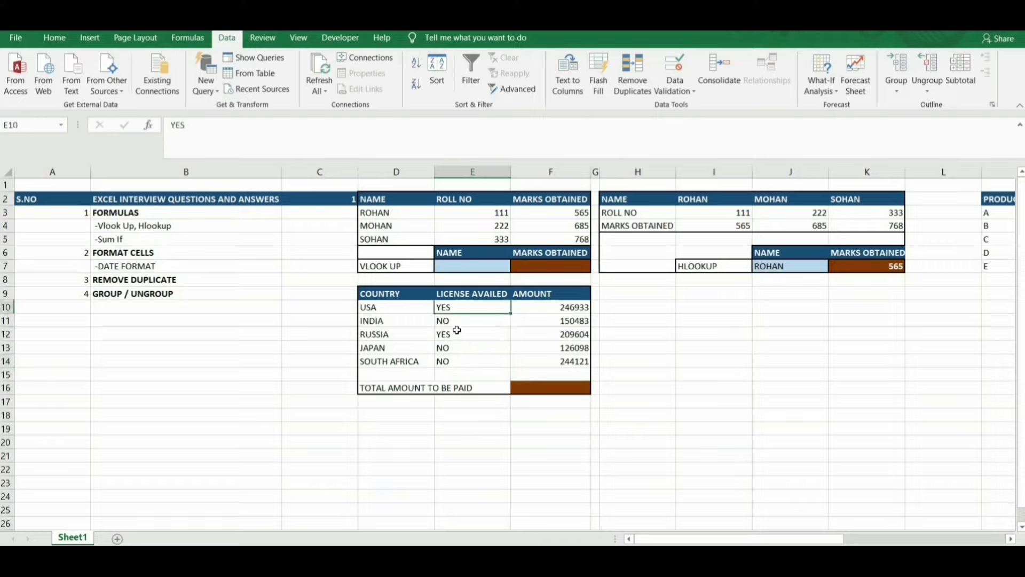
click(559, 306)
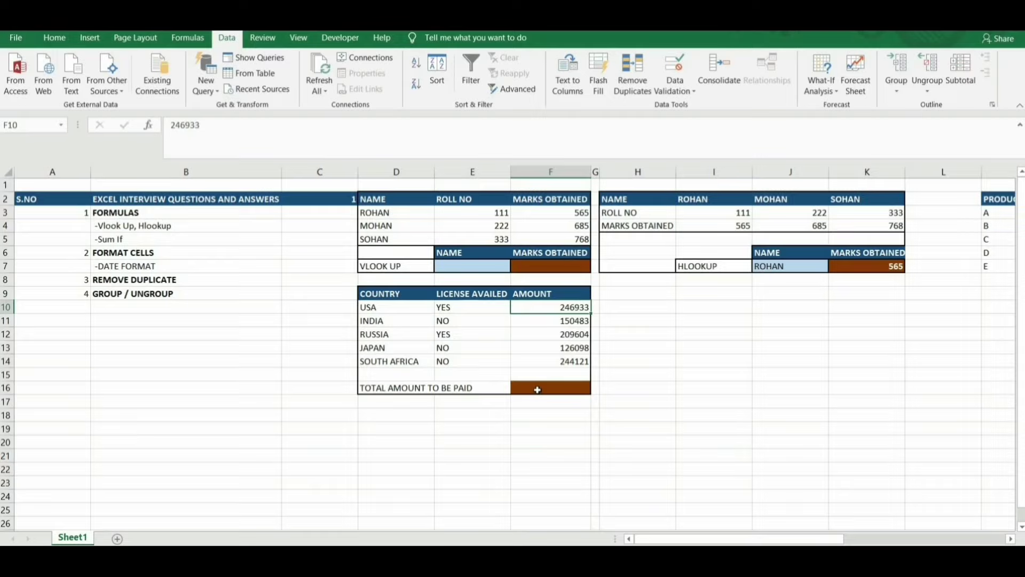
Enter =SUMIF(E10:E14,"YES",F10:F14) in F16, totalling 456537 for licensed amounts
click(537, 390)
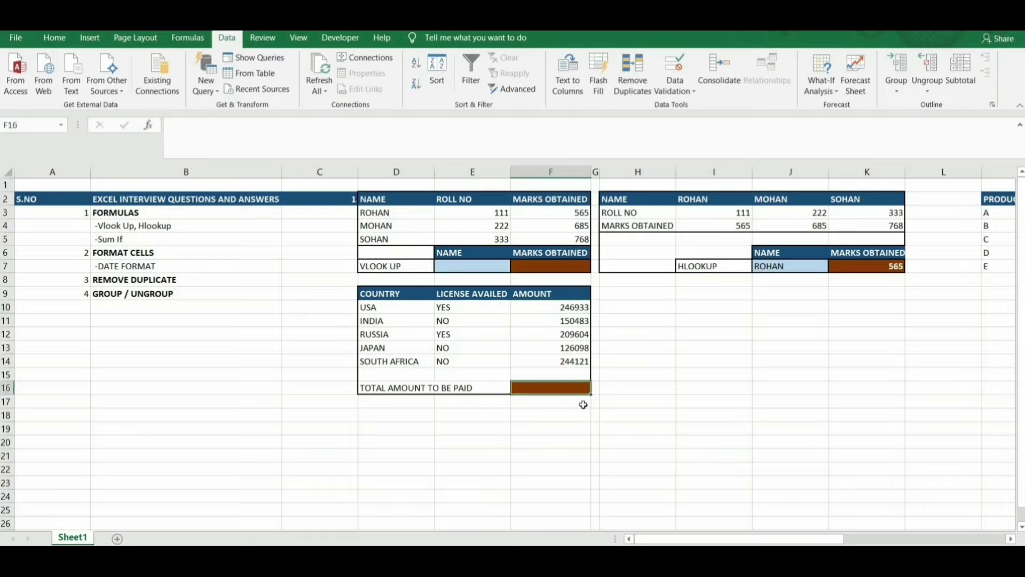
text(=SUMIF)
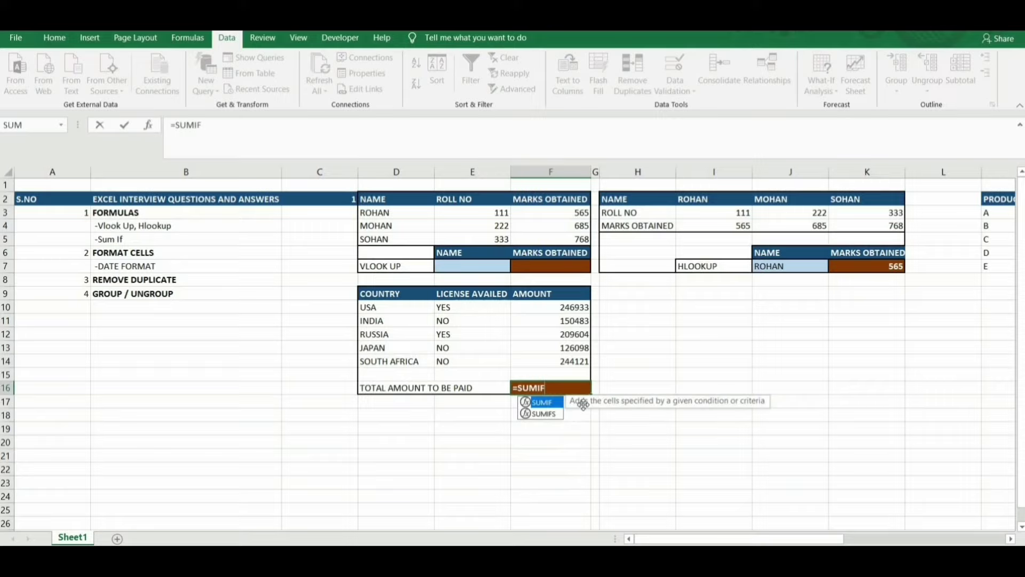
text(()
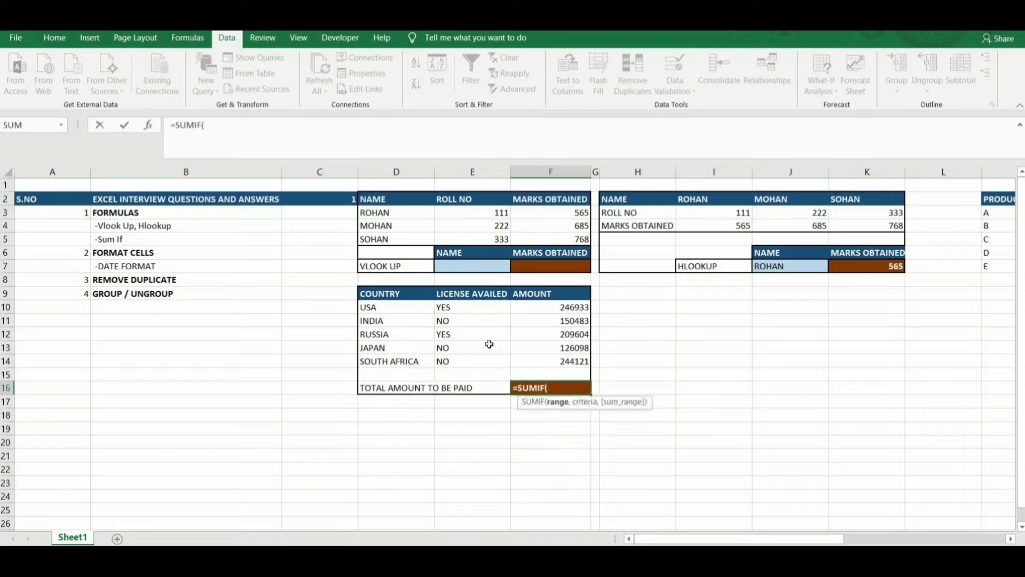
drag(447, 307, 470, 361)
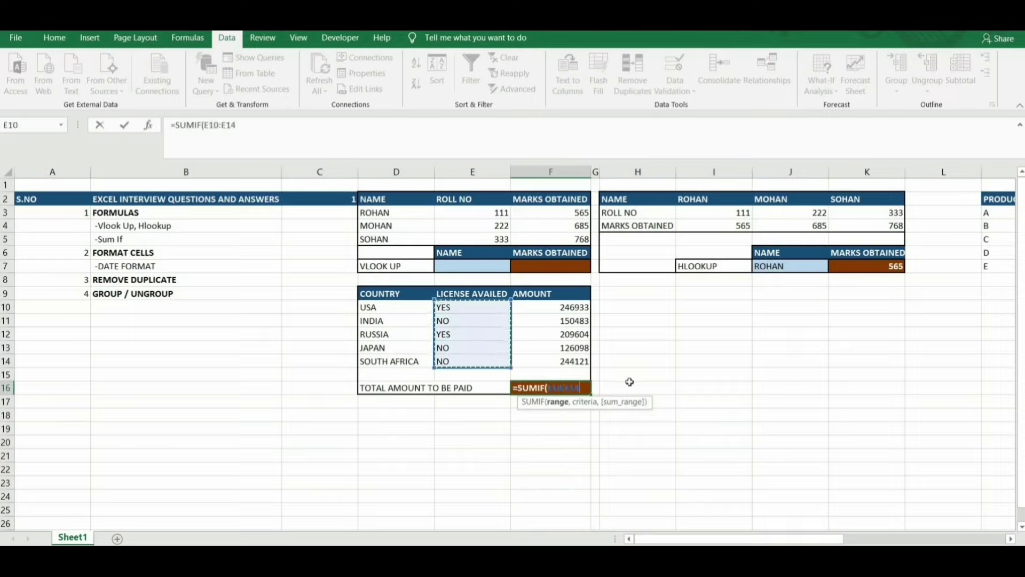
text(,")
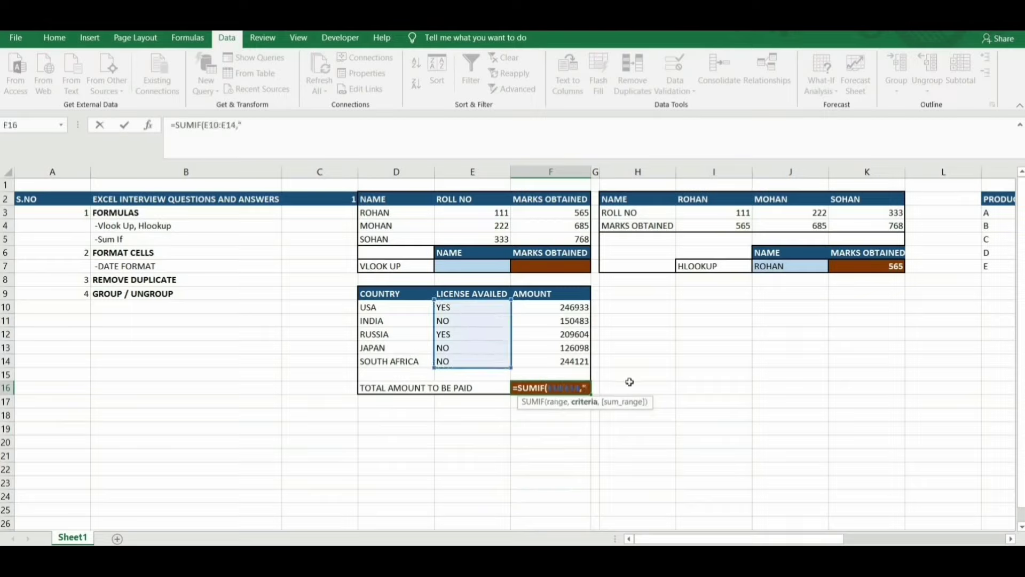
text(yES)
key(BackSpace)
key(BackSpace)
key(BackSpace)
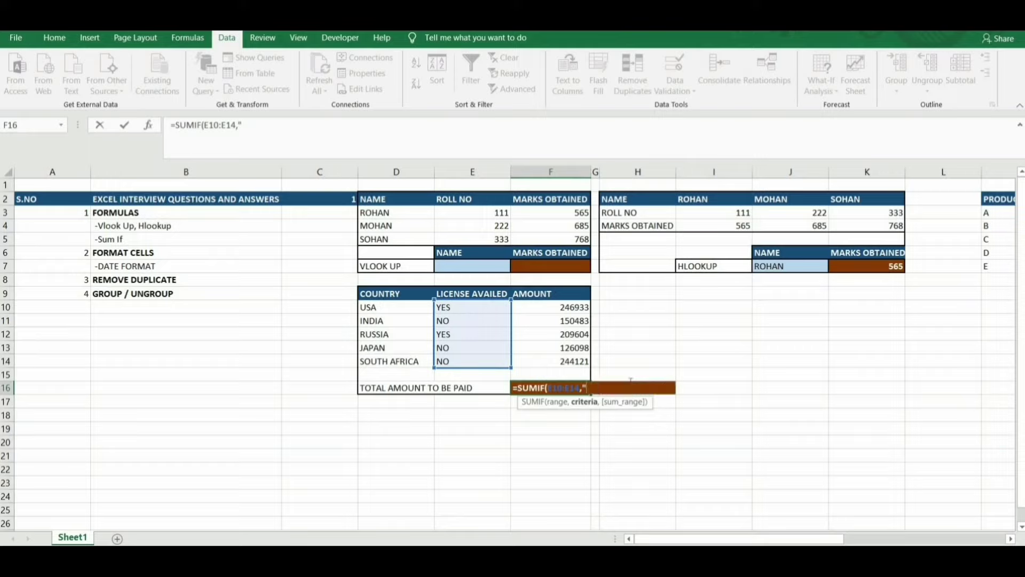
text(YES",)
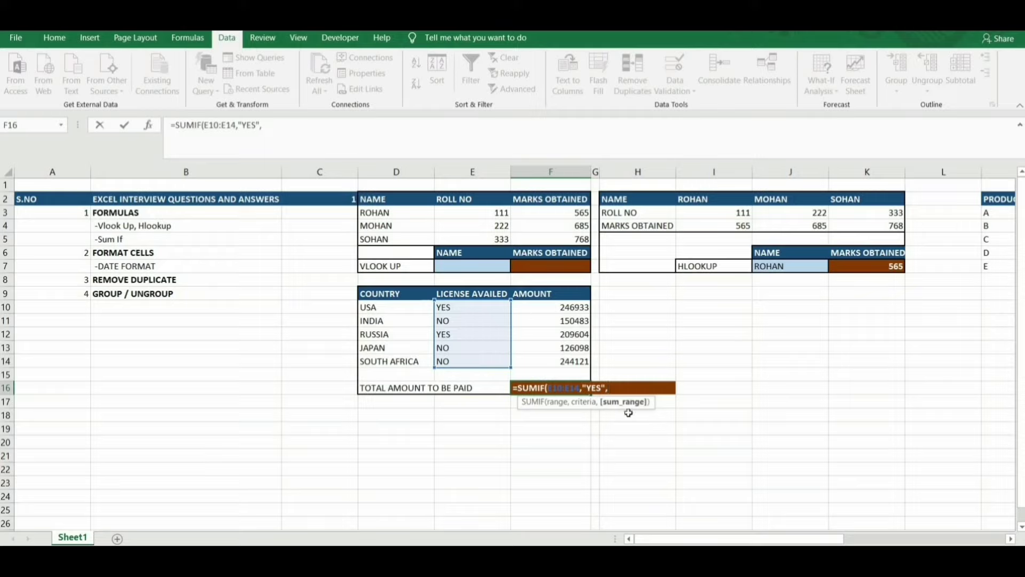
drag(563, 302, 567, 361)
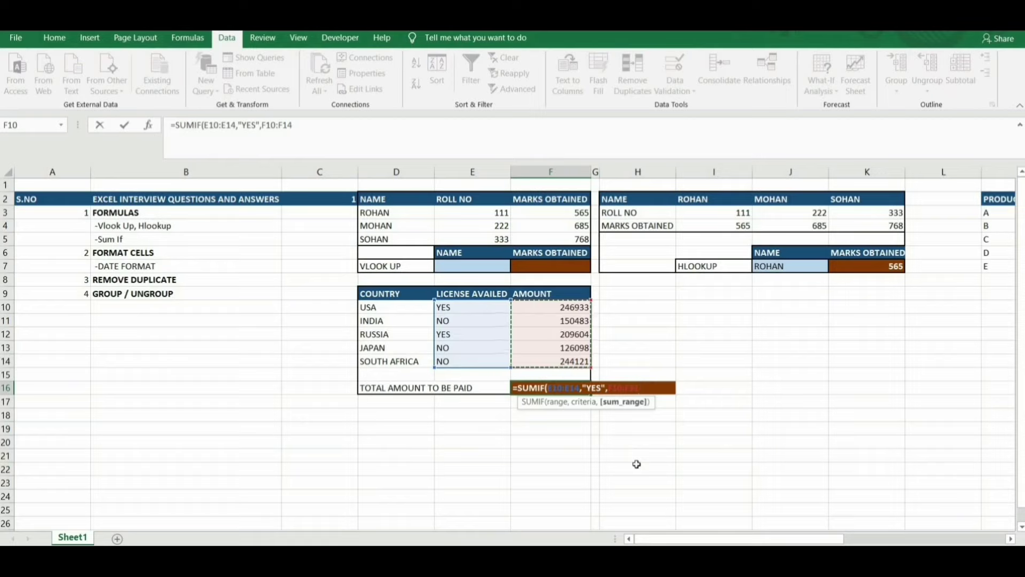
key(ctrl+Return)
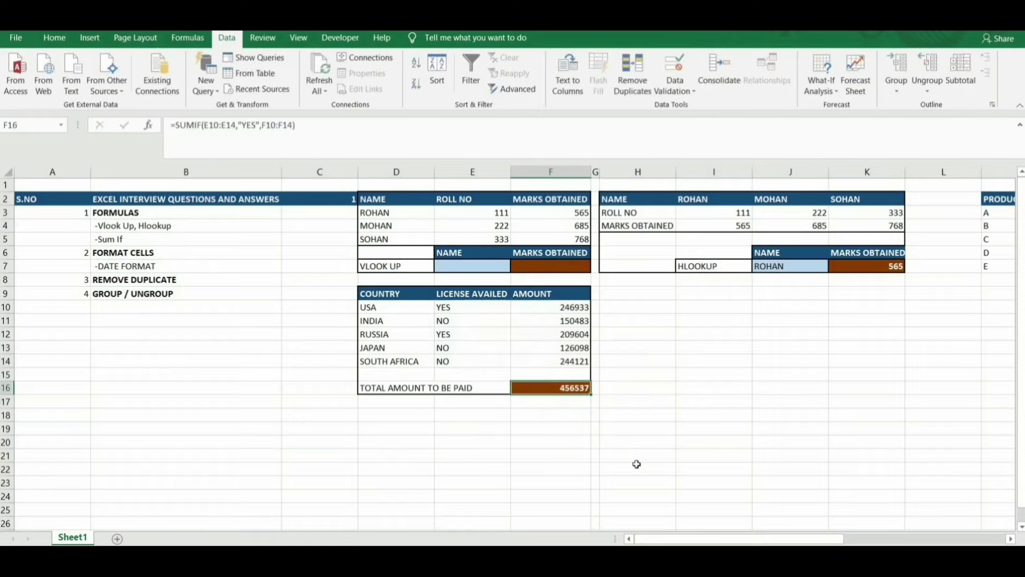
key(Right)
key(Right)
Build a check sum =F10+F12 in H16 to verify the total, then delete it
text(=)
key(Up)
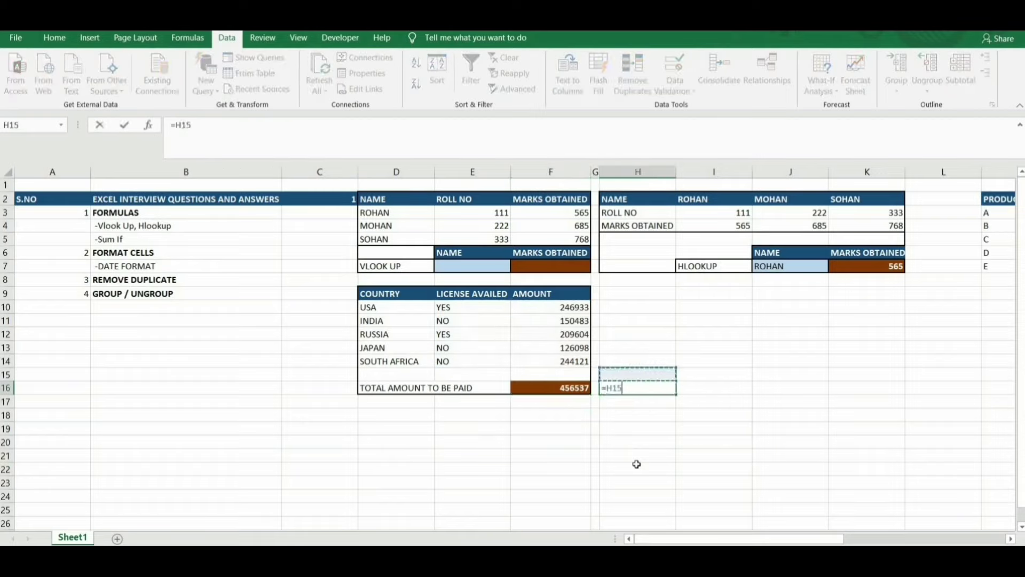
key(Up)
key(Up)
key(Up)
key(Up)
key(Up)
key(Up)
key(Down)
key(Left)
key(Left)
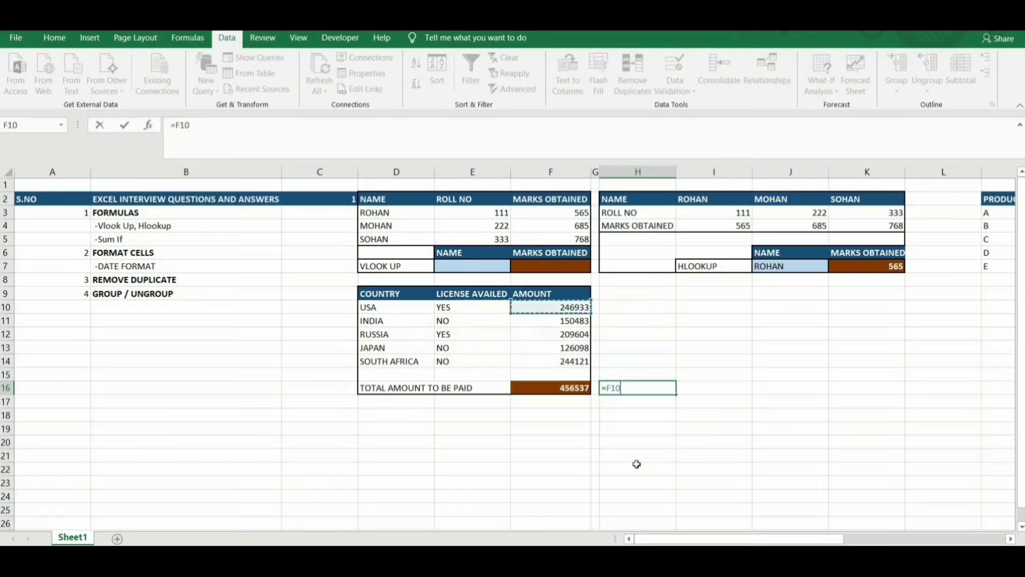
text(+)
key(Up)
key(Up)
key(Up)
key(Up)
key(Up)
key(Down)
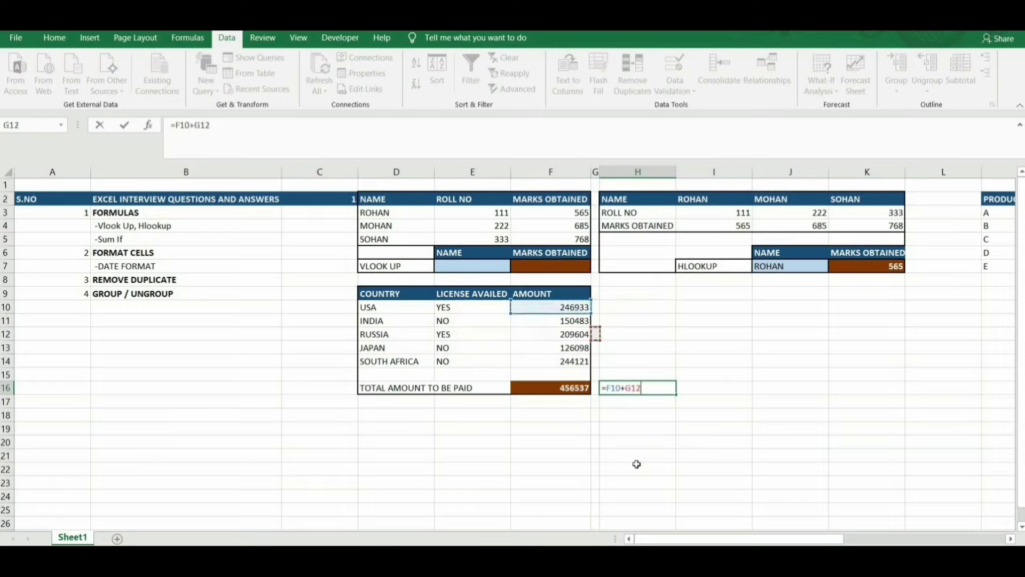
key(Left)
key(Left)
key(Return)
key(Up)
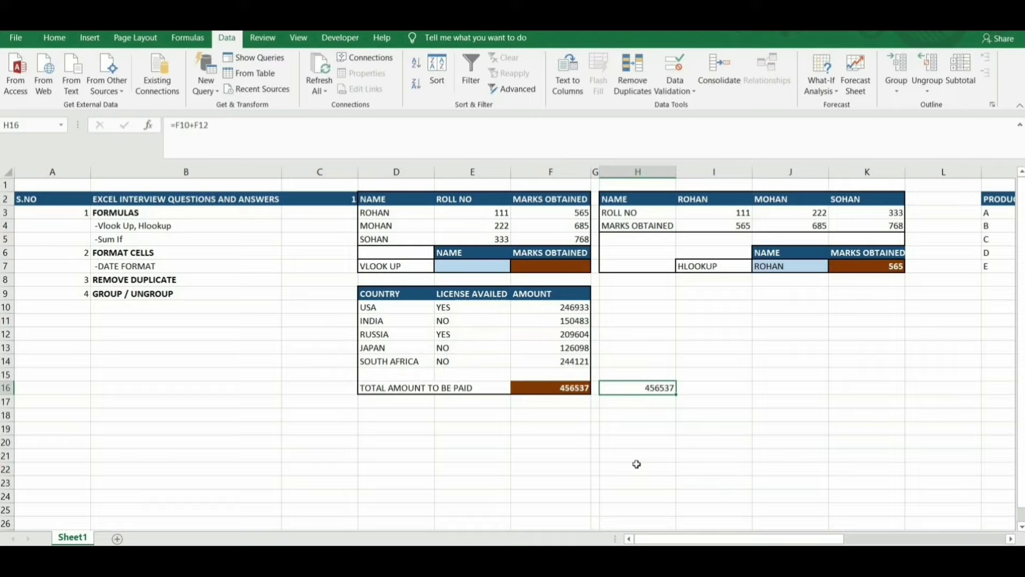
key(Delete)
key(Left)
key(Left)
key(Up)
key(Up)
key(Up)
key(Up)
key(Up)
key(Up)
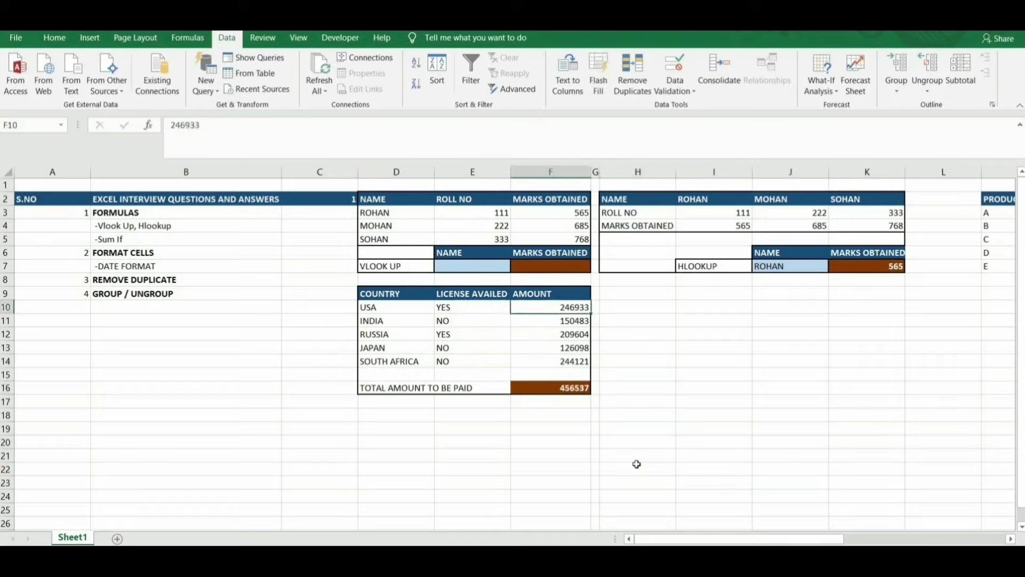
Fill YES into all licence cells E10:E14, then set RUSSIA's E12 to NO
key(Left)
key(shift+Down)
key(shift+Down)
key(shift+Down)
key(shift+Down)
key(F2)
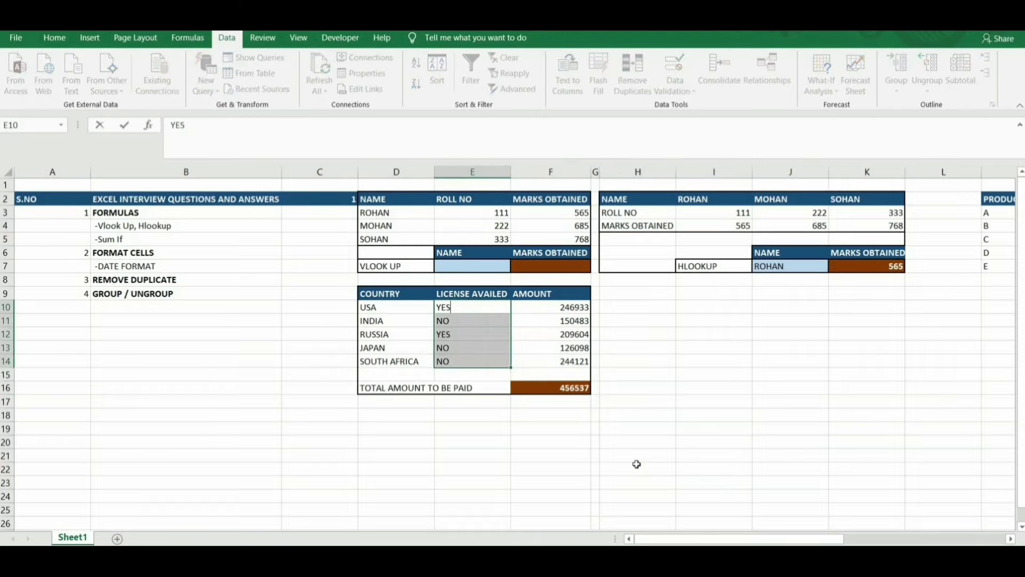
key(ctrl+Return)
key(Down)
key(Down)
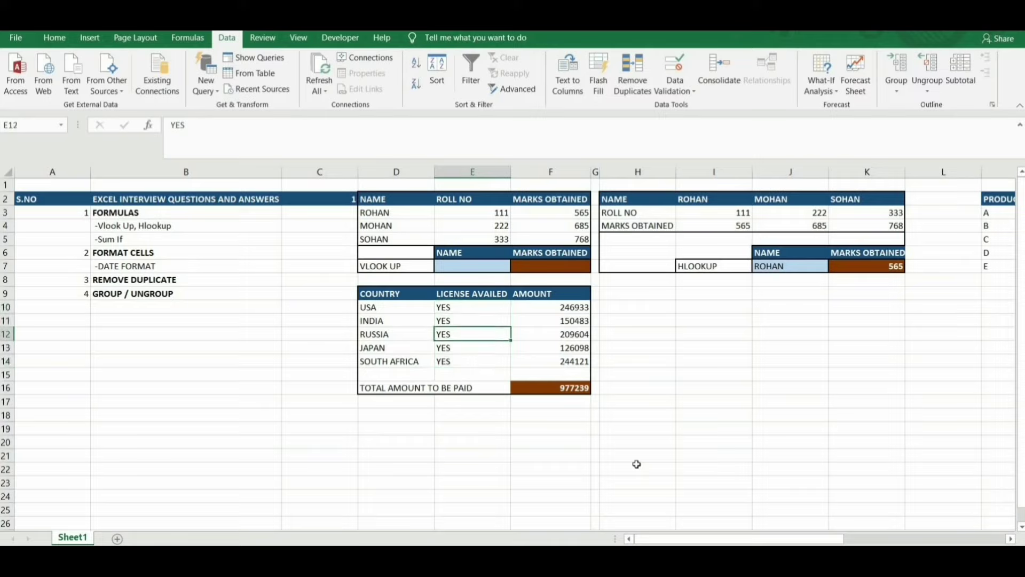
text(NO)
key(ctrl+Return)
Enter the date 19-03-2021 in D19
click(402, 418)
key(Down)
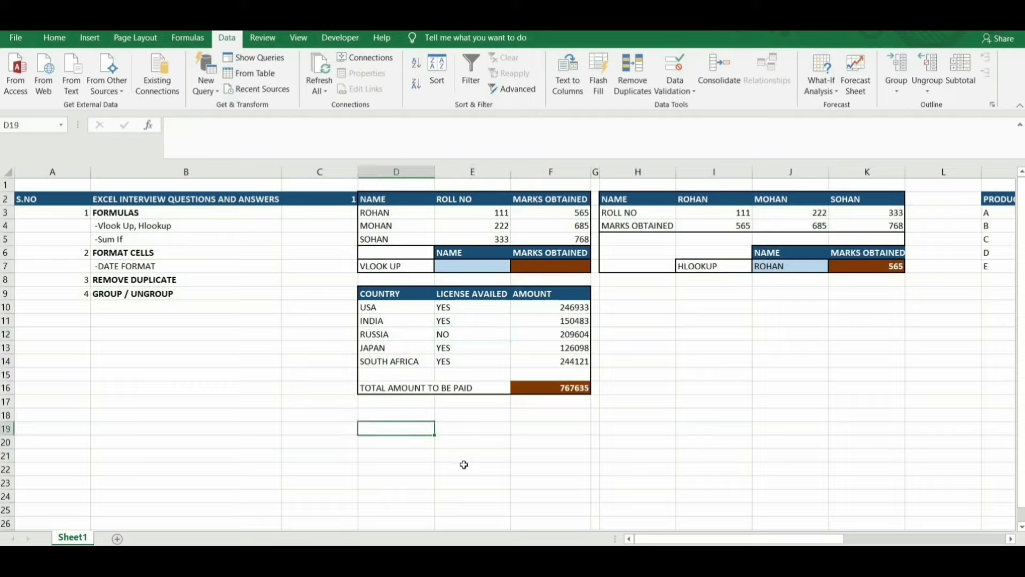
text(19-03-2021)
key(Return)
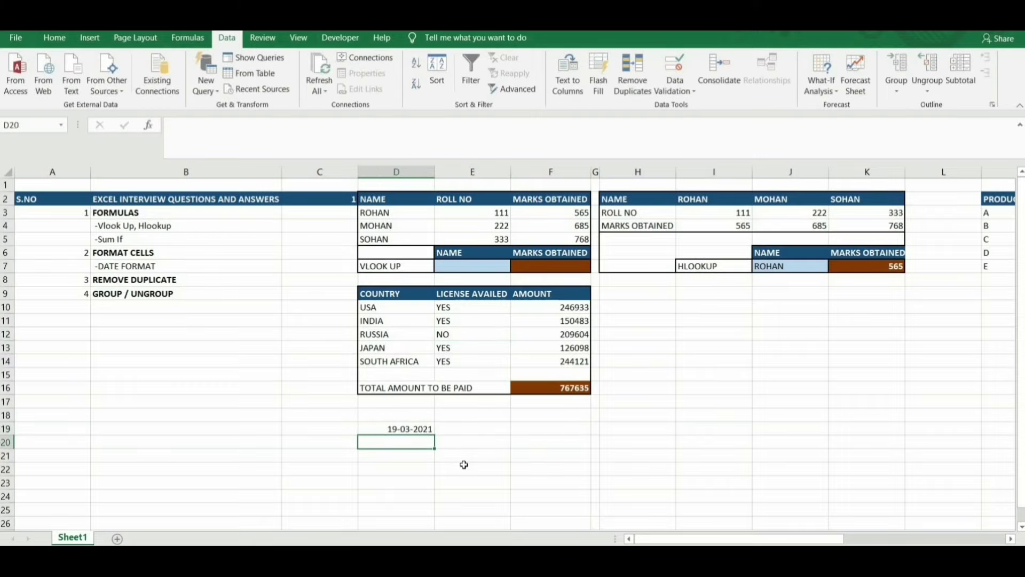
key(Up)
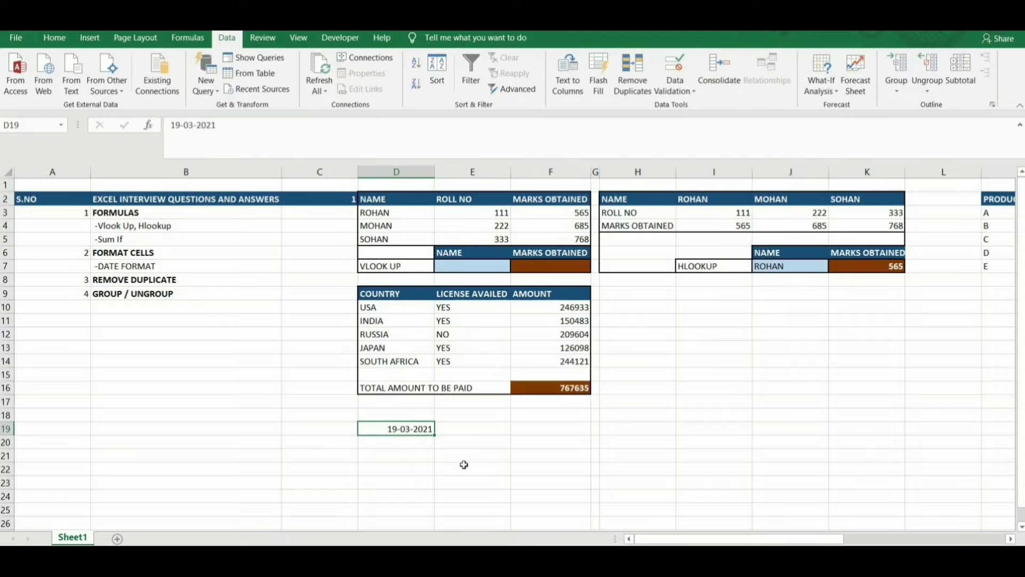
key(Down)
Enter =D19+1 in D20 and fill it down to D23
text(=)
key(Up)
text(+)
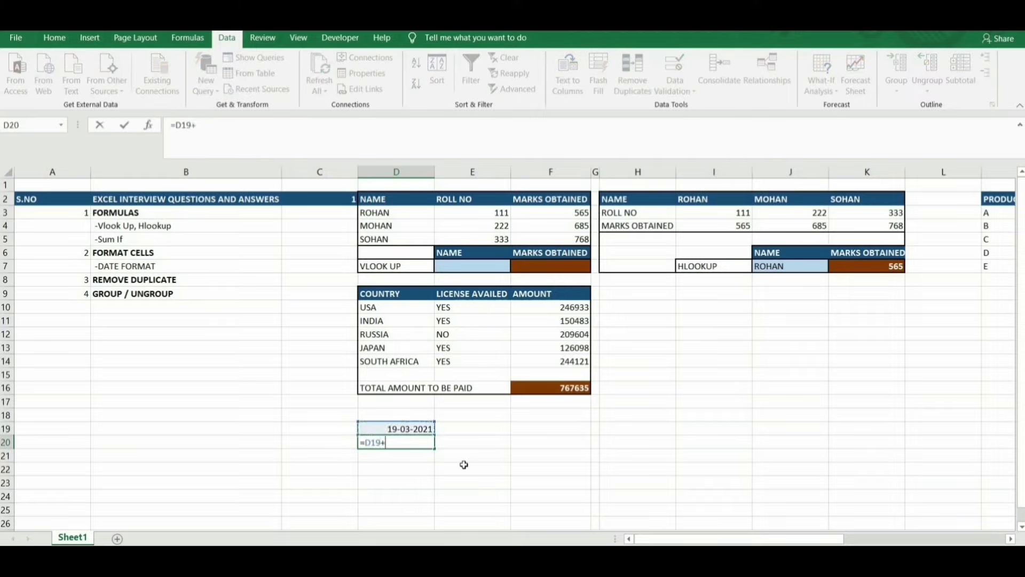
text(1)
key(Return)
key(Up)
key(shift+Down)
key(shift+Down)
key(shift+Down)
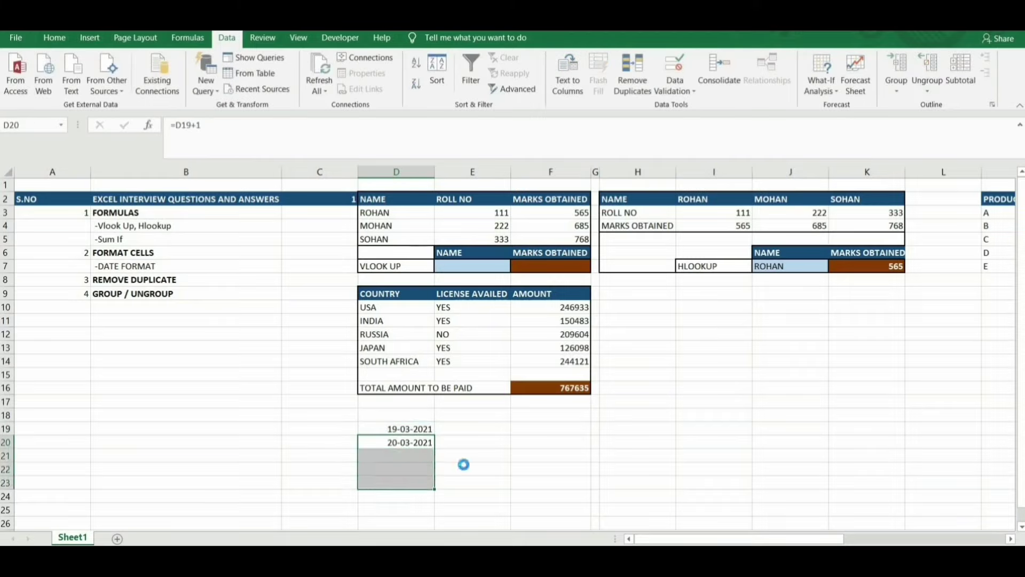
key(ctrl+d)
Change the formula to =D19-1, fill it down, and select dates D19:D23
key(shift+Up)
key(shift+Up)
key(shift+Up)
key(F2)
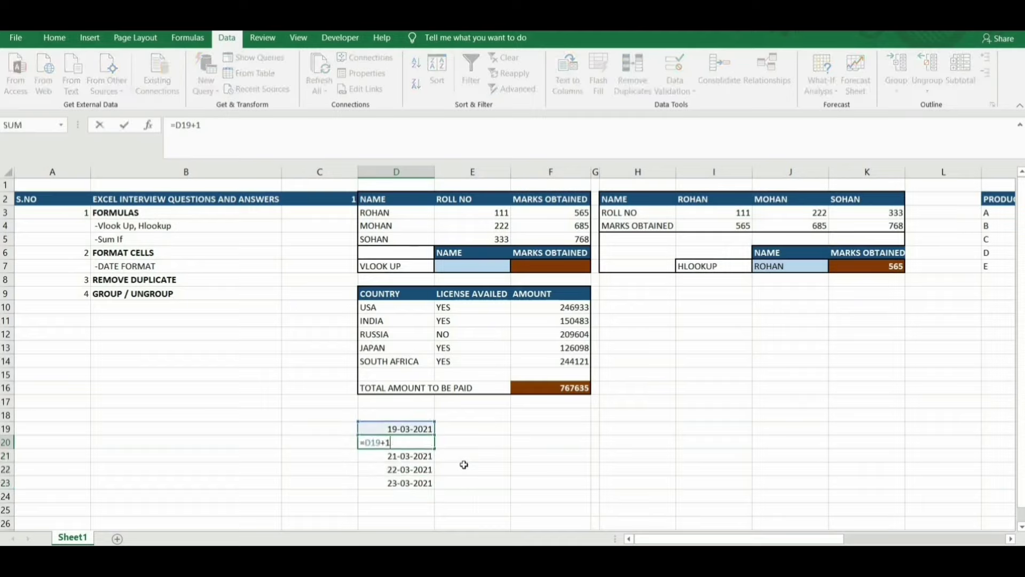
key(BackSpace)
key(BackSpace)
text(-1)
key(ctrl+Return)
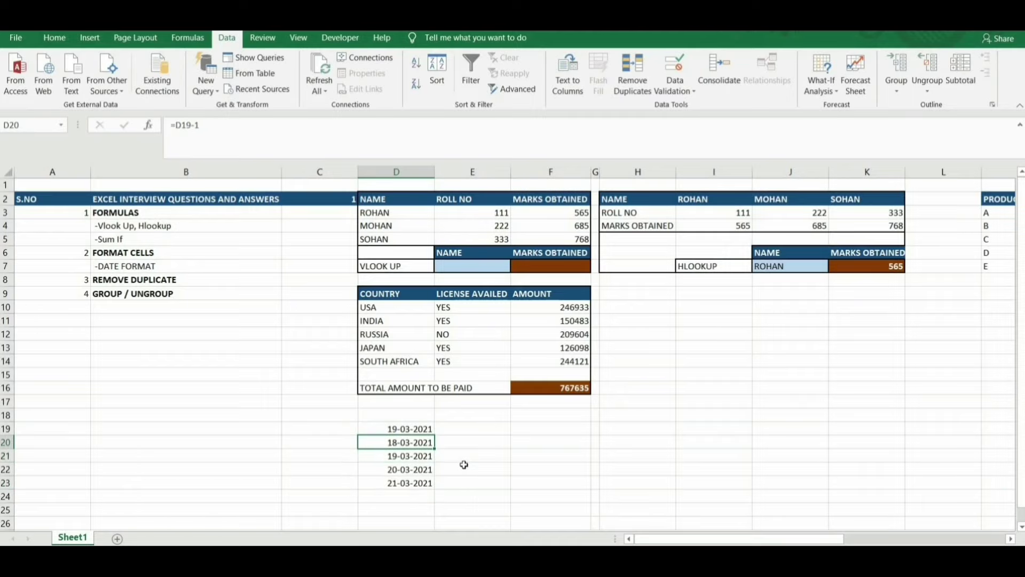
key(shift+Down)
key(shift+Down)
key(shift+Down)
key(ctrl+d)
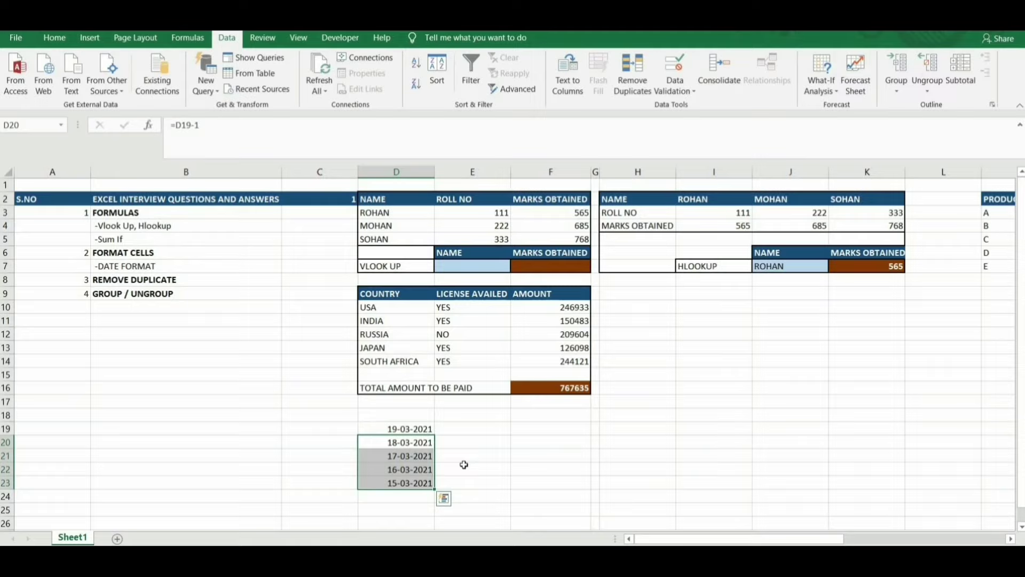
key(Up)
key(ctrl+shift+Down)
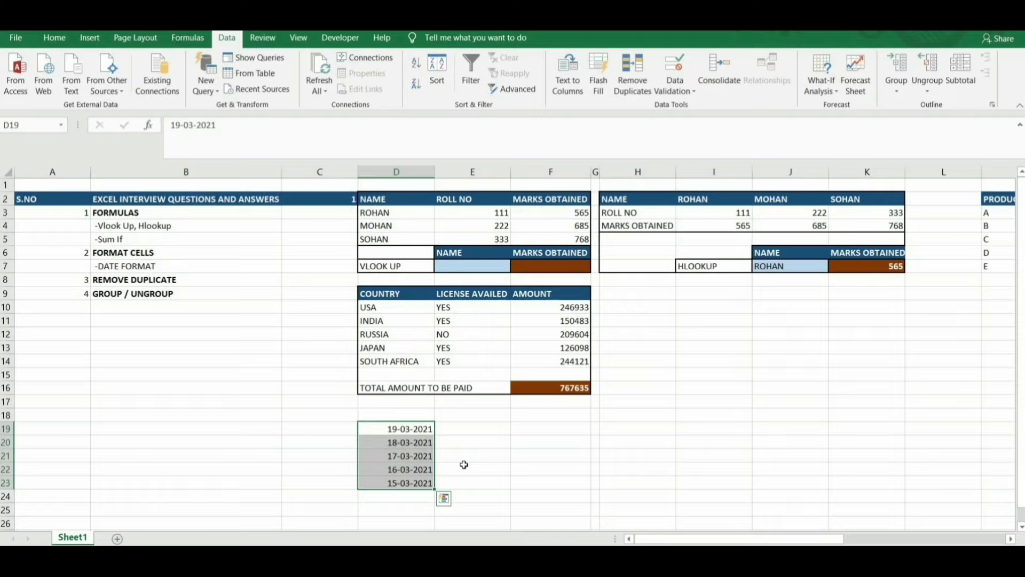
Open Format Cells for the dates and select the existing dd-mm-yyyy custom code
right_click(418, 452)
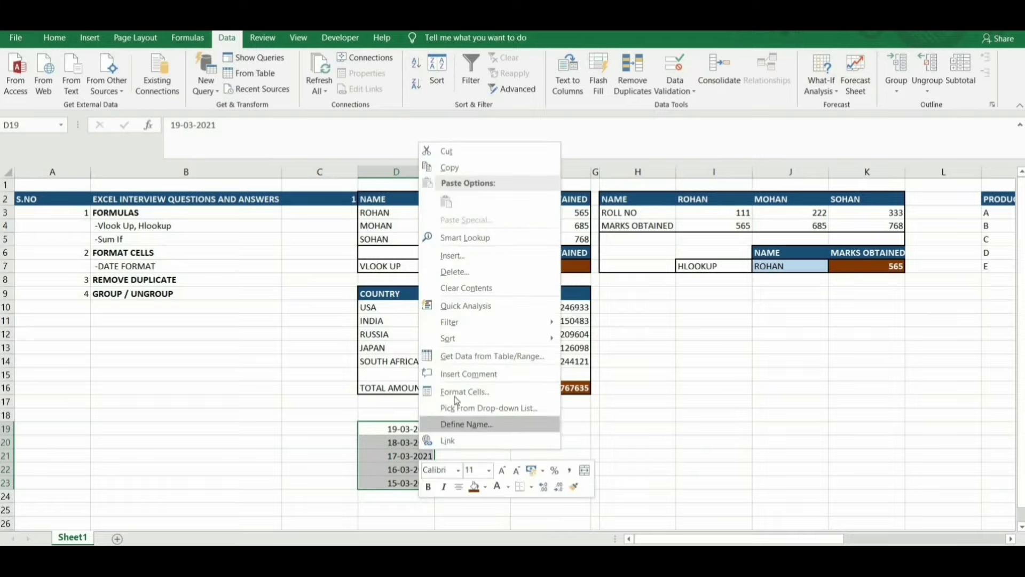
right_click(399, 441)
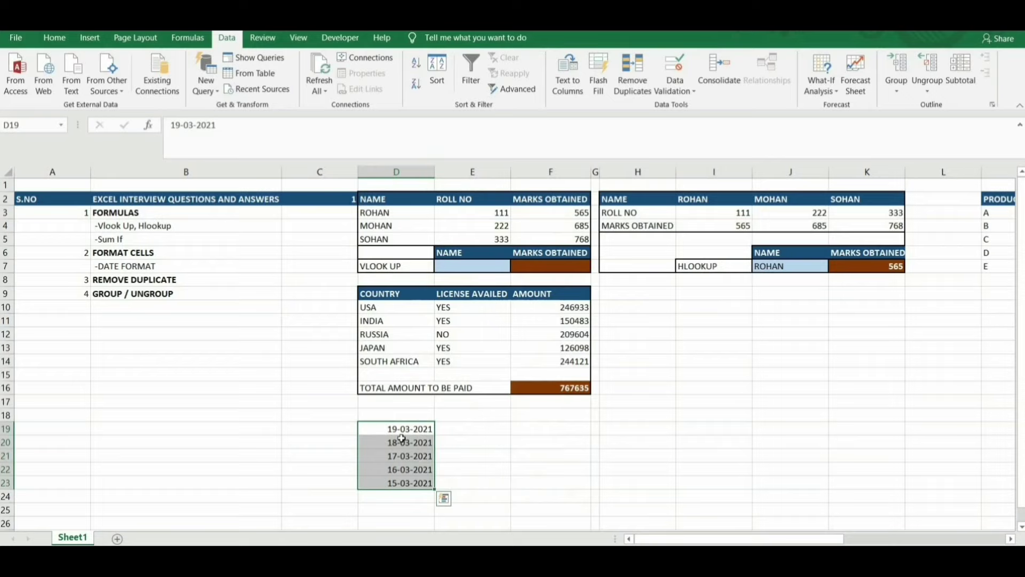
click(449, 381)
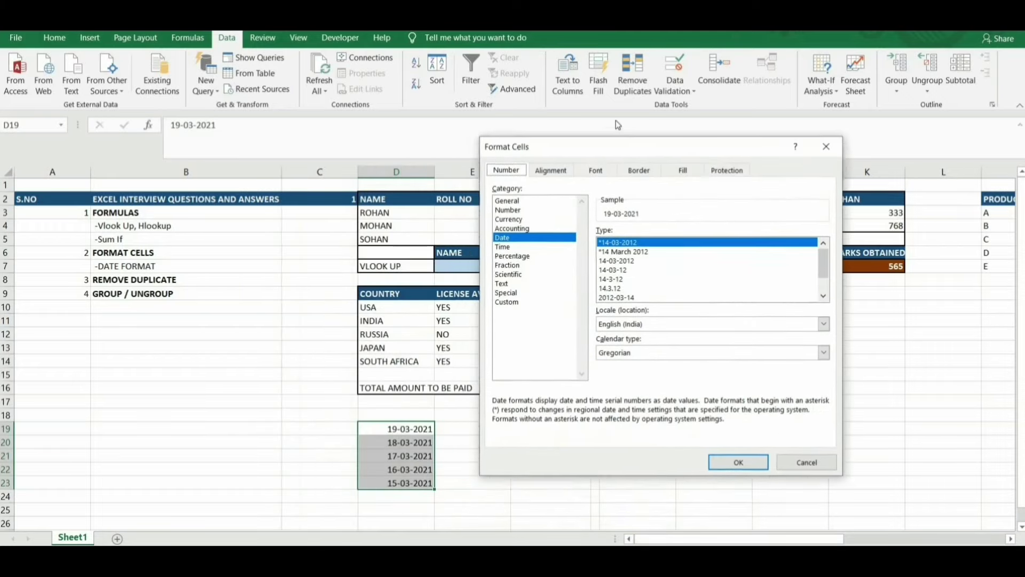
click(540, 269)
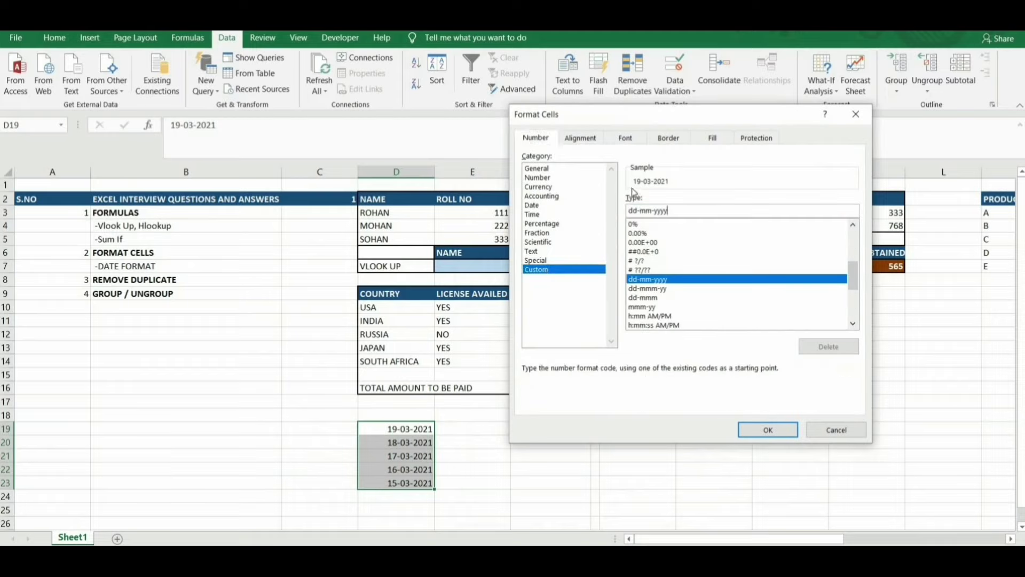
double_click(656, 210)
Apply custom format DD-DDDD-YY so dates read 19-Friday-21 to 15-Monday-21
text(DDD)
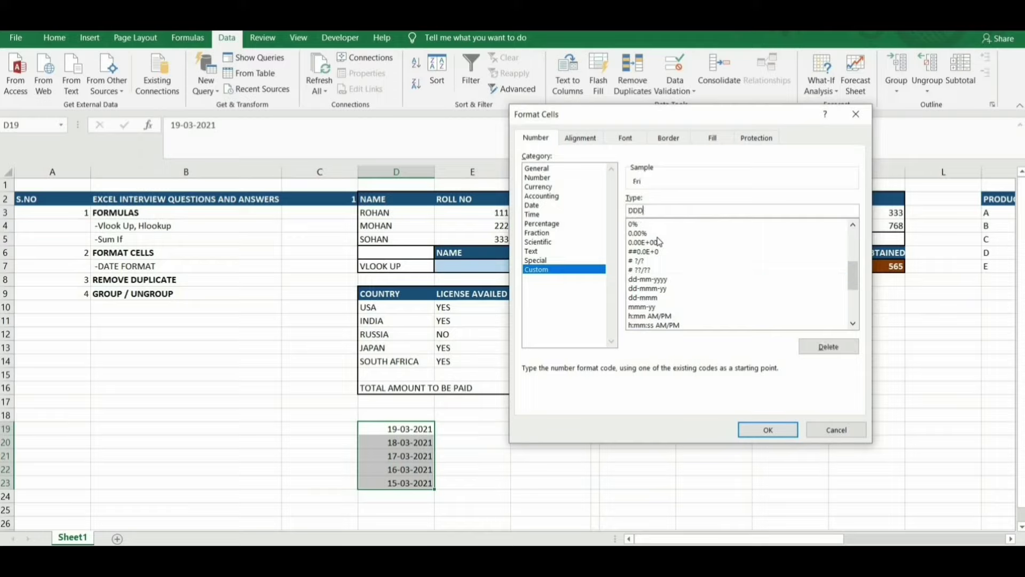
key(BackSpace)
text(MMM)
key(BackSpace)
key(BackSpace)
key(BackSpace)
key(BackSpace)
text(YY)
key(BackSpace)
key(BackSpace)
text(DD)
text(DD)
text(-YY)
key(Return)
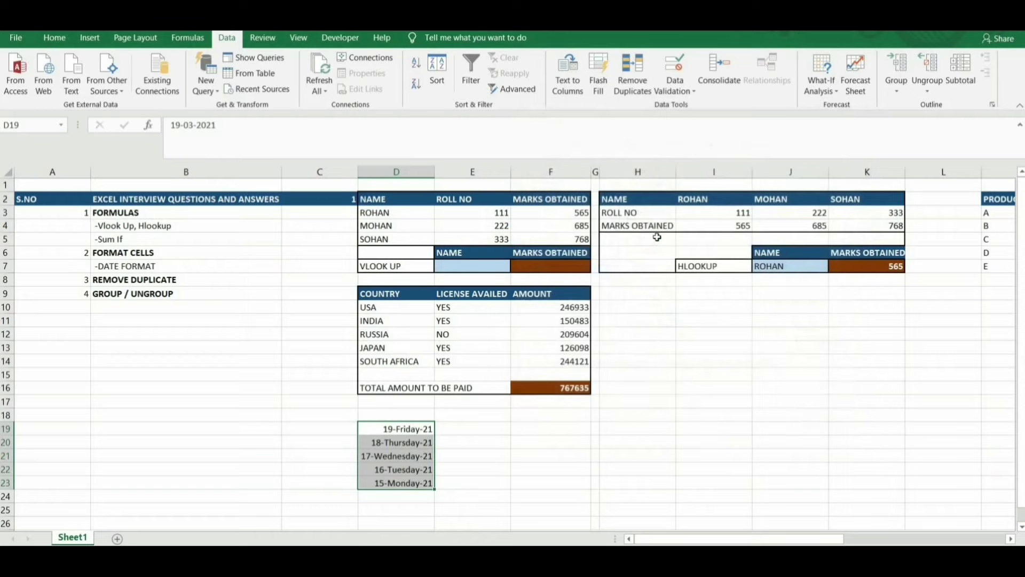
key(ctrl+1)
key(Escape)
Give the D19:D23 dates a custom dd-yy number format
right_click(398, 454)
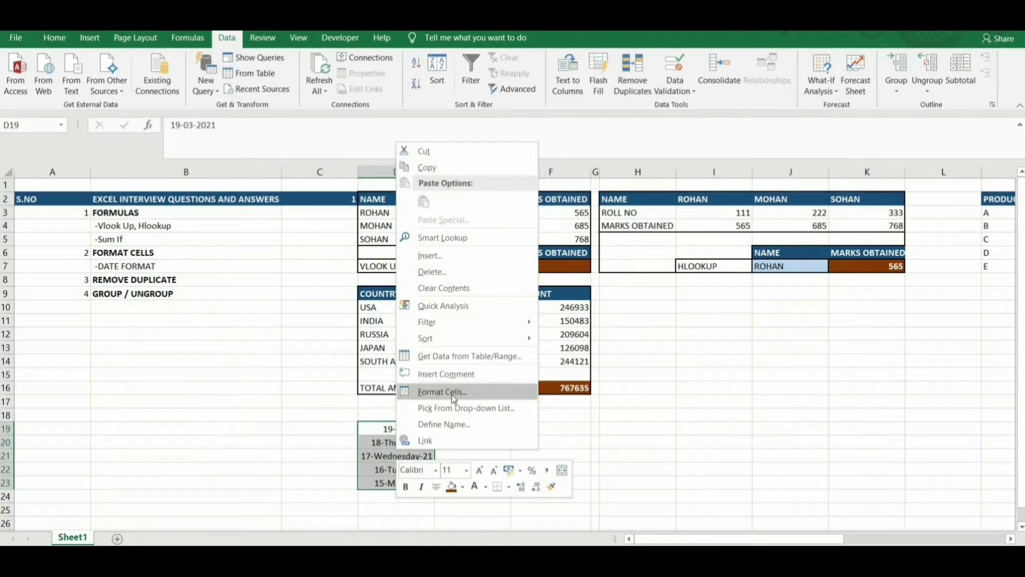
click(454, 395)
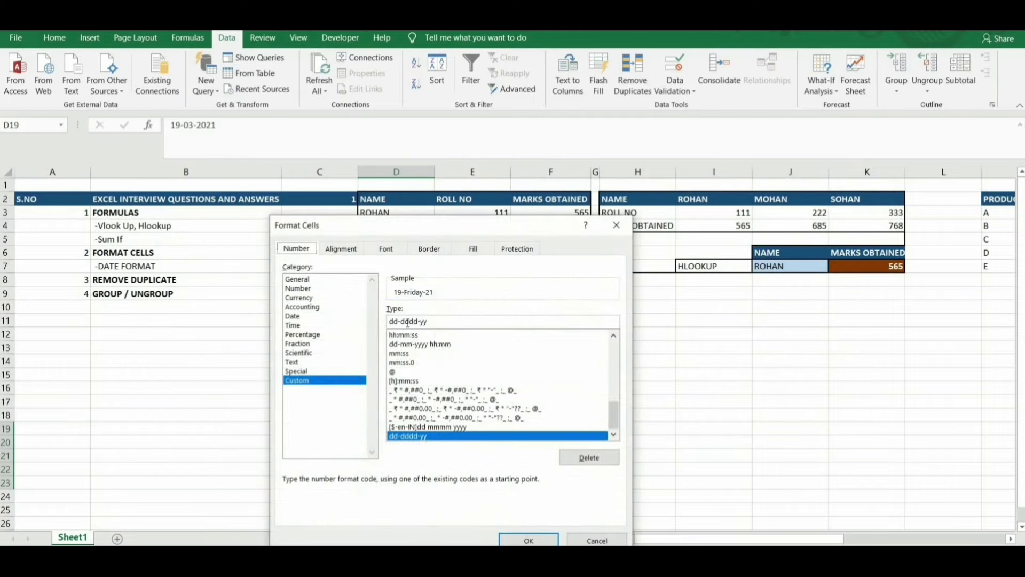
double_click(424, 324)
text(DDD)
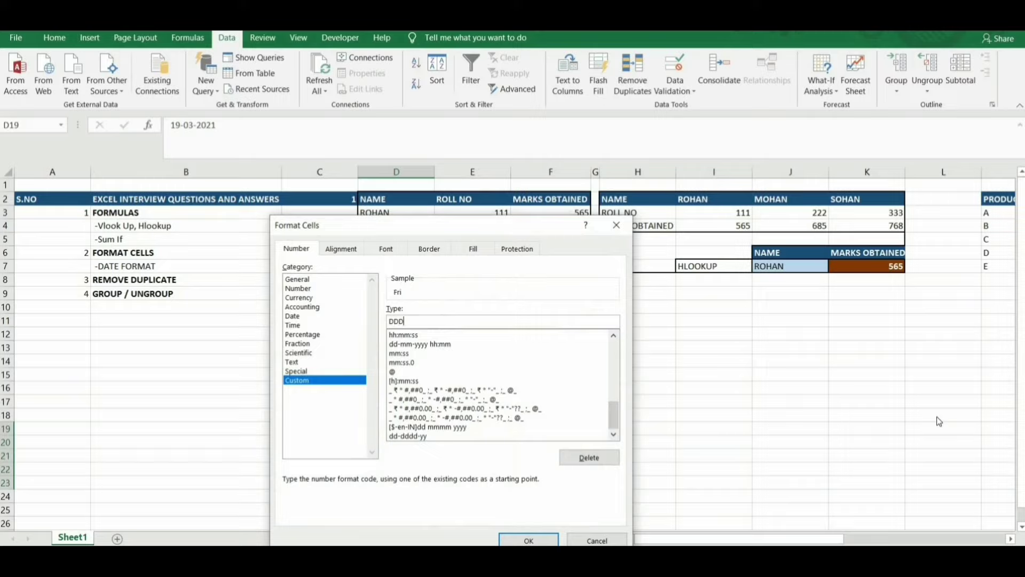
key(BackSpace)
text(-)
text(YY)
key(Return)
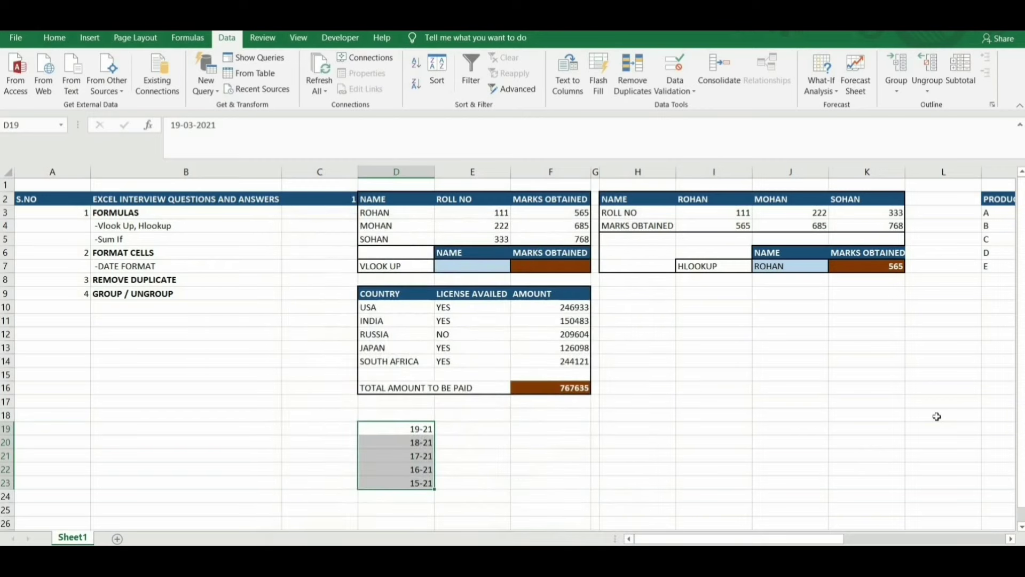
Change the date format to dd-yyyy so the dates read 19-2021 to 15-2021
key(ctrl+1)
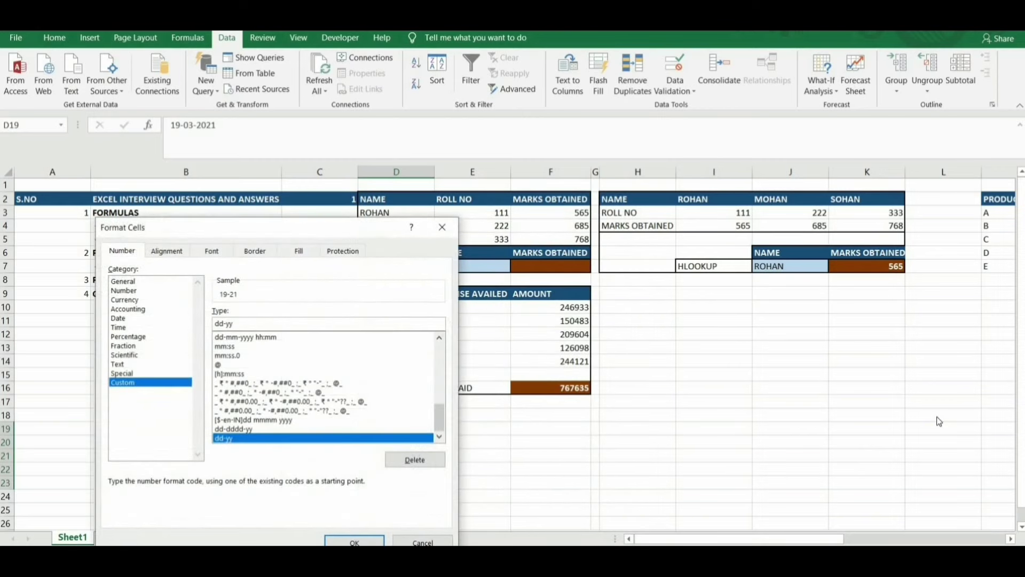
key(End)
text(yy)
key(Return)
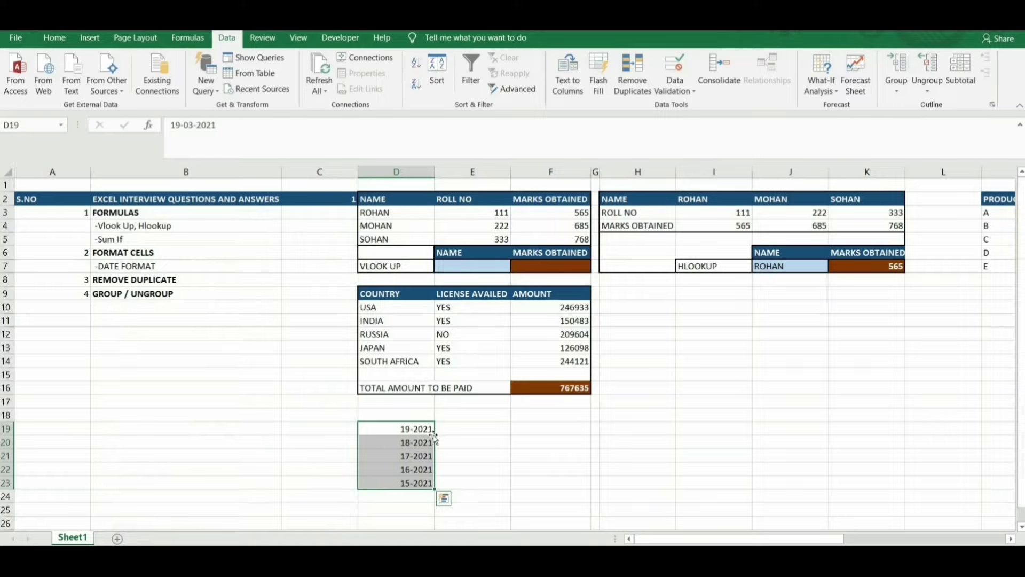
Type the labels D, M and Y into E19:E21
click(470, 427)
text(D)
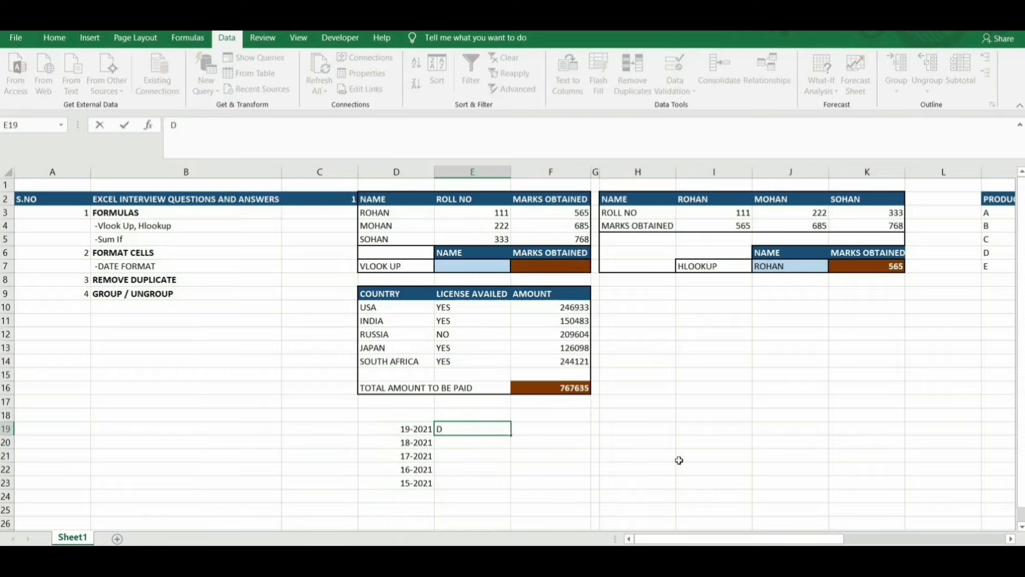
key(Return)
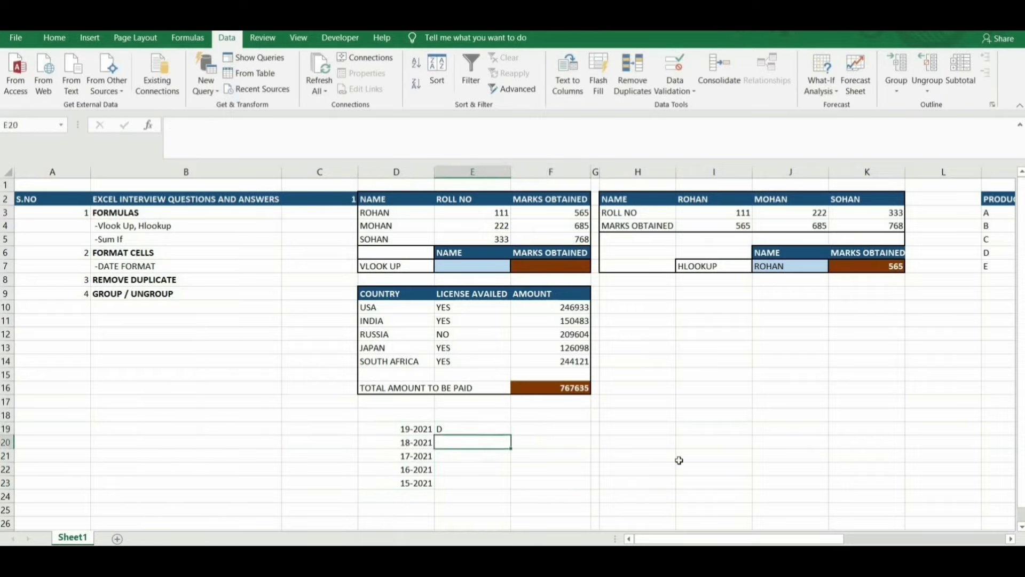
text(M)
key(Return)
text(Y)
key(Return)
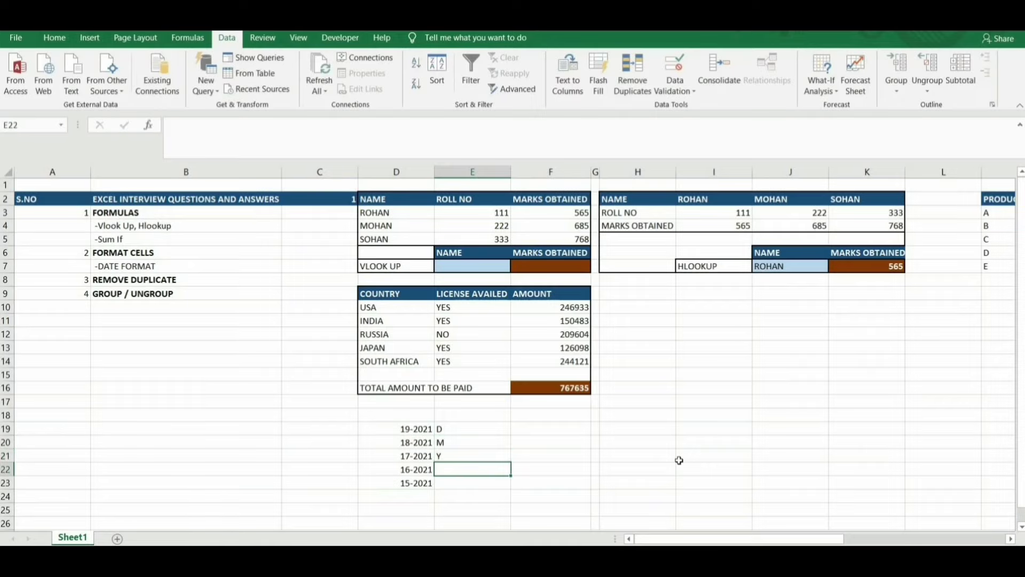
key(Up)
key(Up)
key(Up)
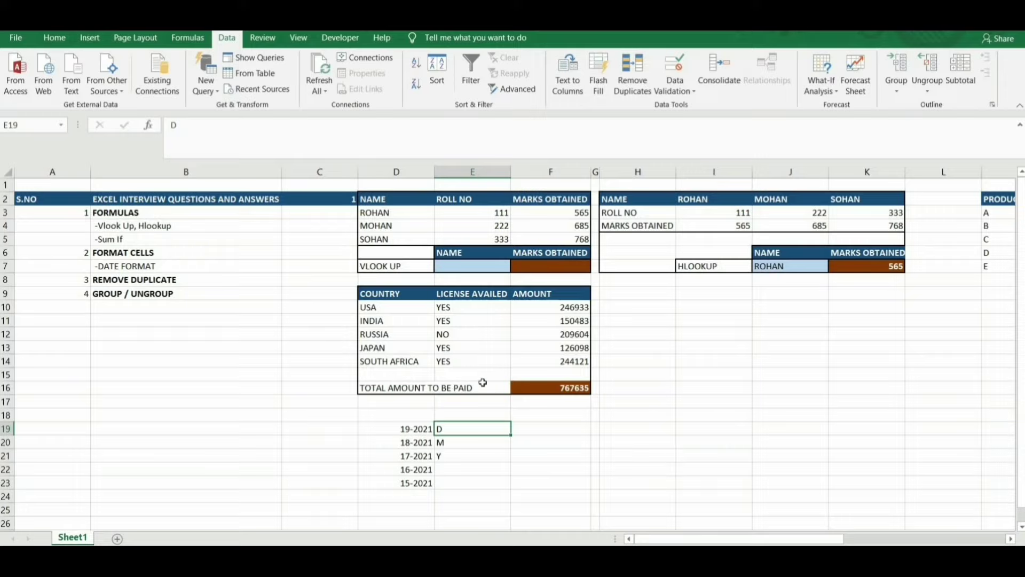
Enter a VALUES header with 1, 1, 1, 1, 2, 3, 3, 4, 5, 6, 7 in I11:I22
click(707, 335)
text(1 )
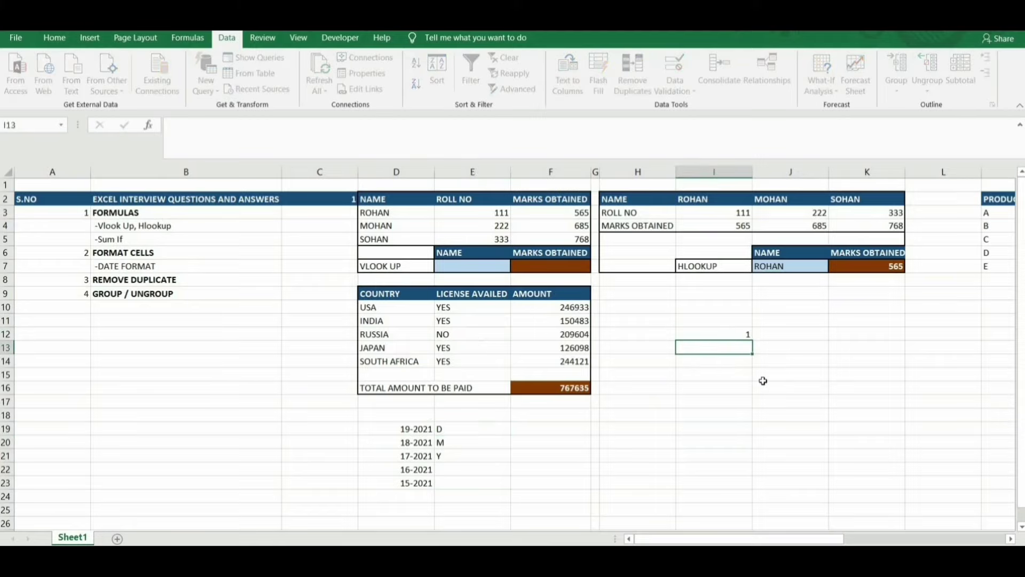
text(1 1 1 2 3 )
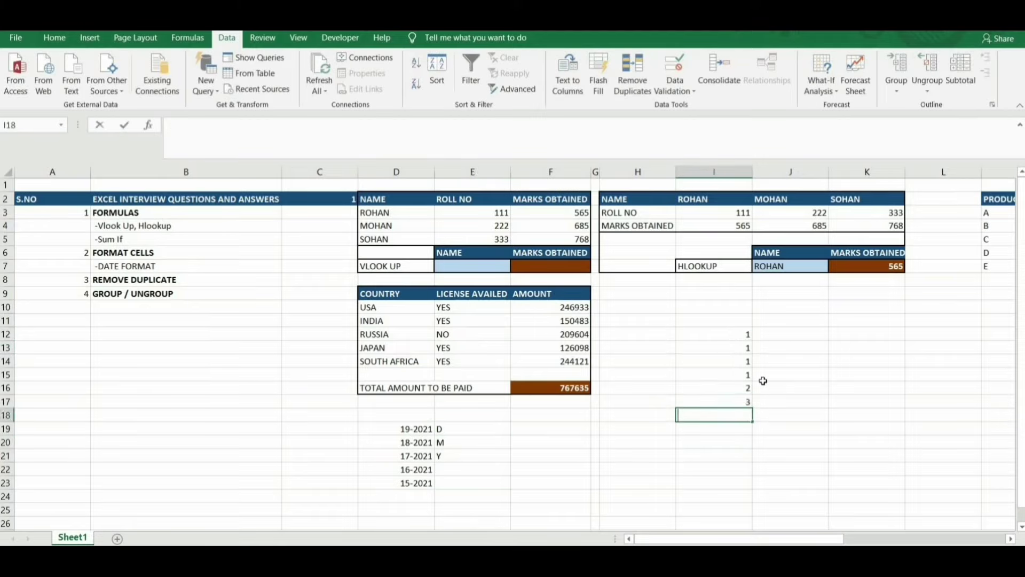
text(3 4)
key(Return)
text(5)
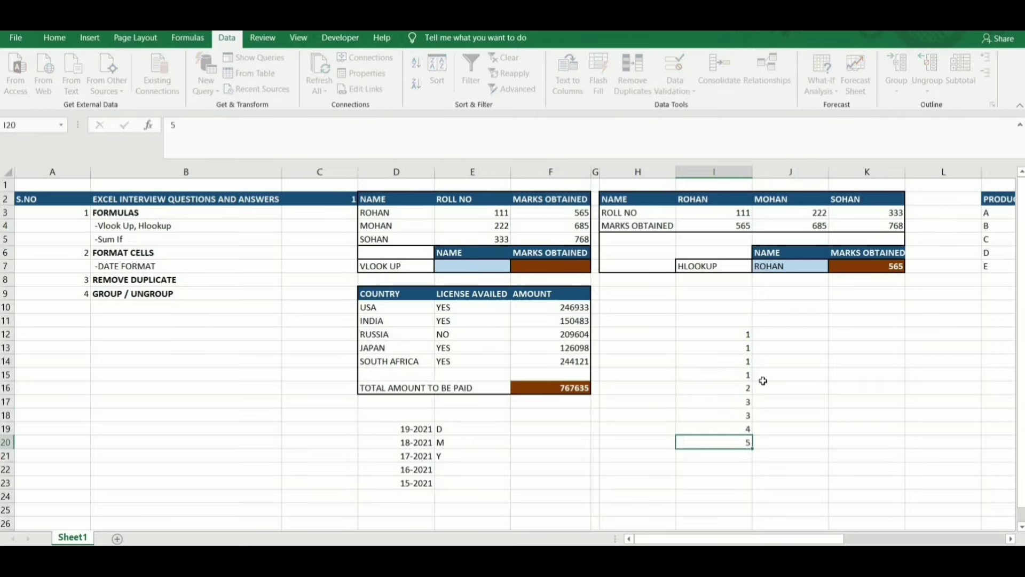
key(Return)
text(6 7)
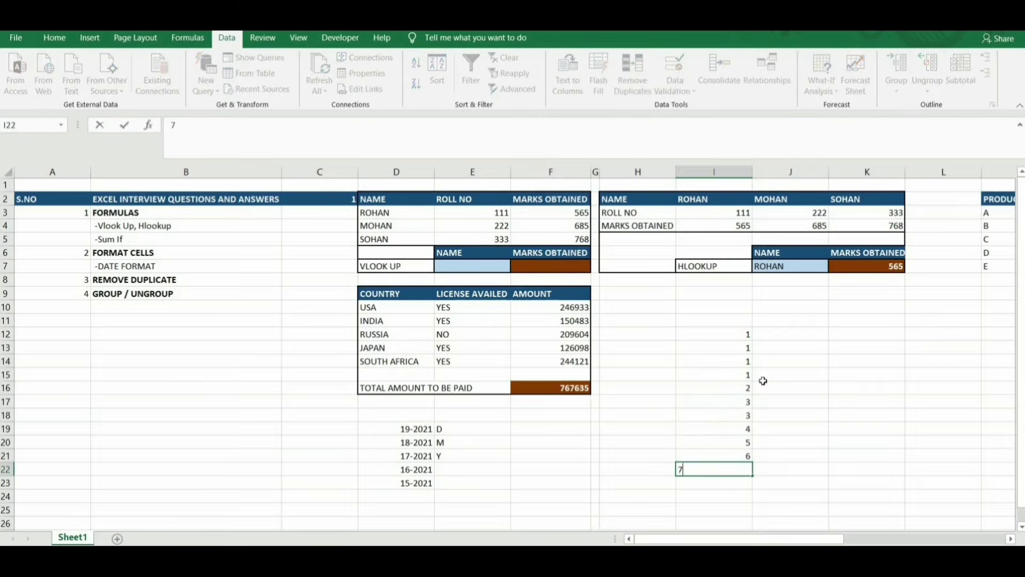
key(ctrl+Up)
key(Up)
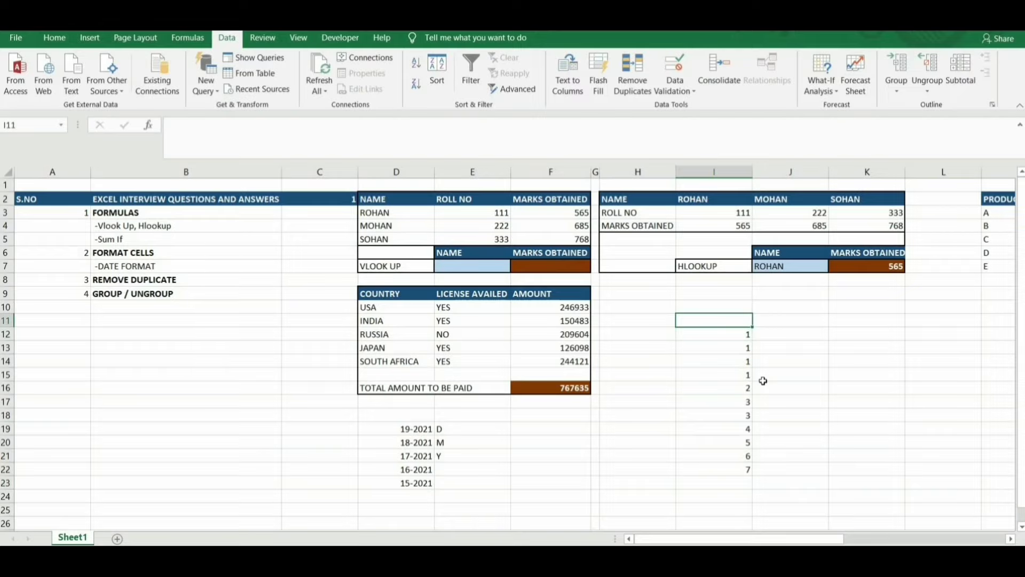
text(VALUES)
key(Return)
Move the VALUES list from column I to D25:D36 and select it
key(Up)
key(ctrl+shift+Down)
key(ctrl+c)
scroll(611, 363, down, 2)
scroll(416, 416, down, 2)
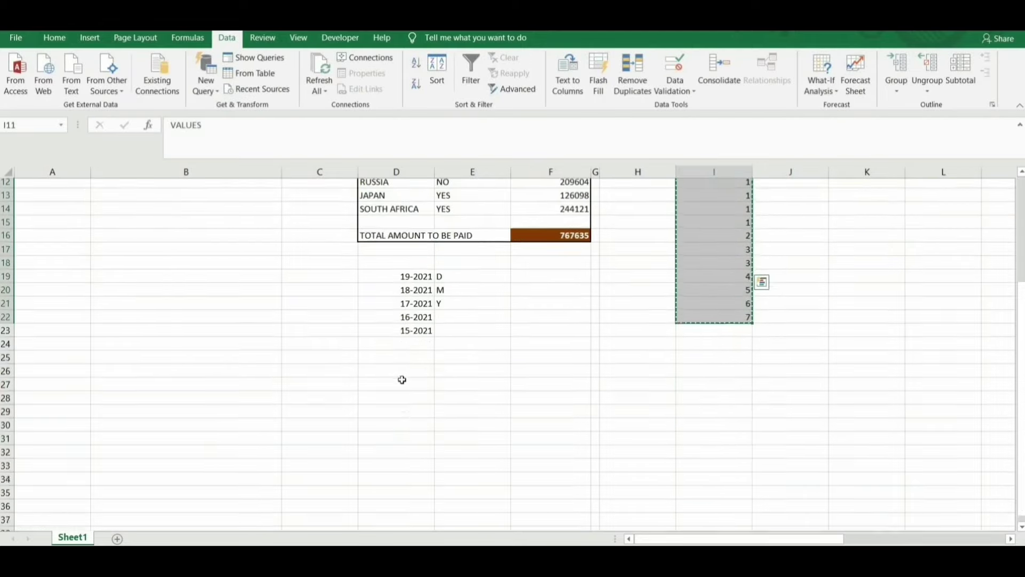
scroll(402, 379, down, 2)
click(395, 307)
key(ctrl+v)
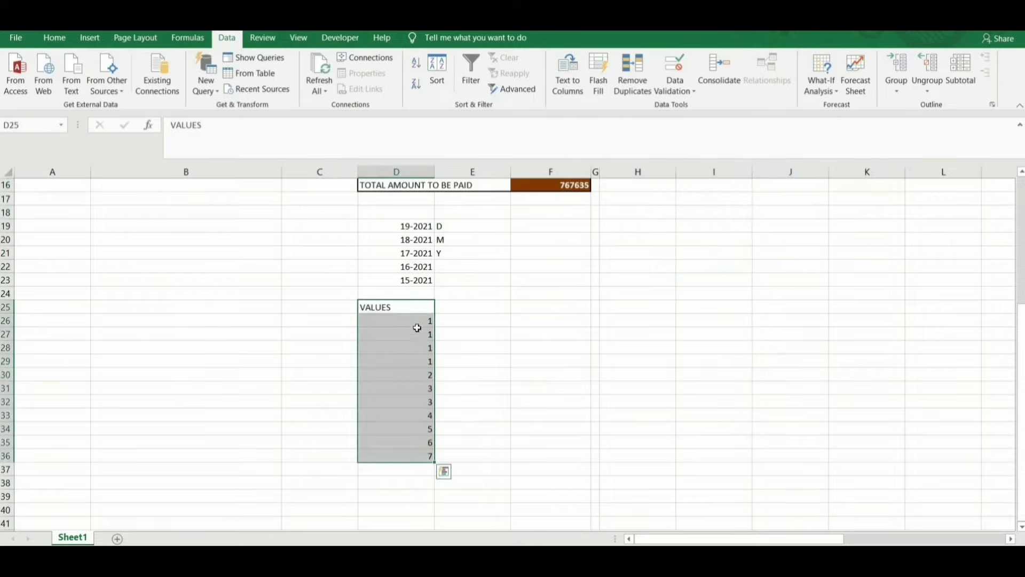
key(Down)
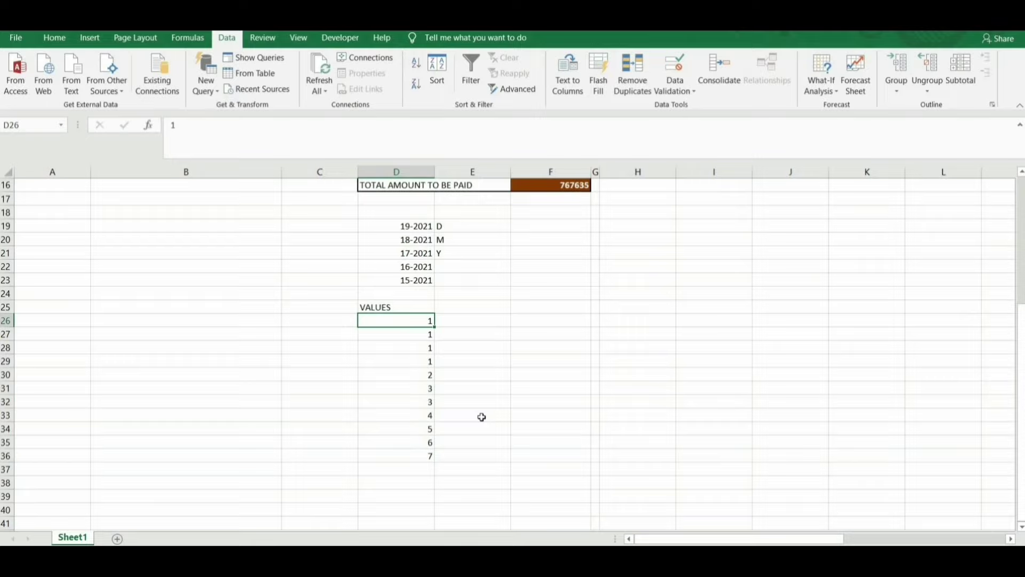
key(Up)
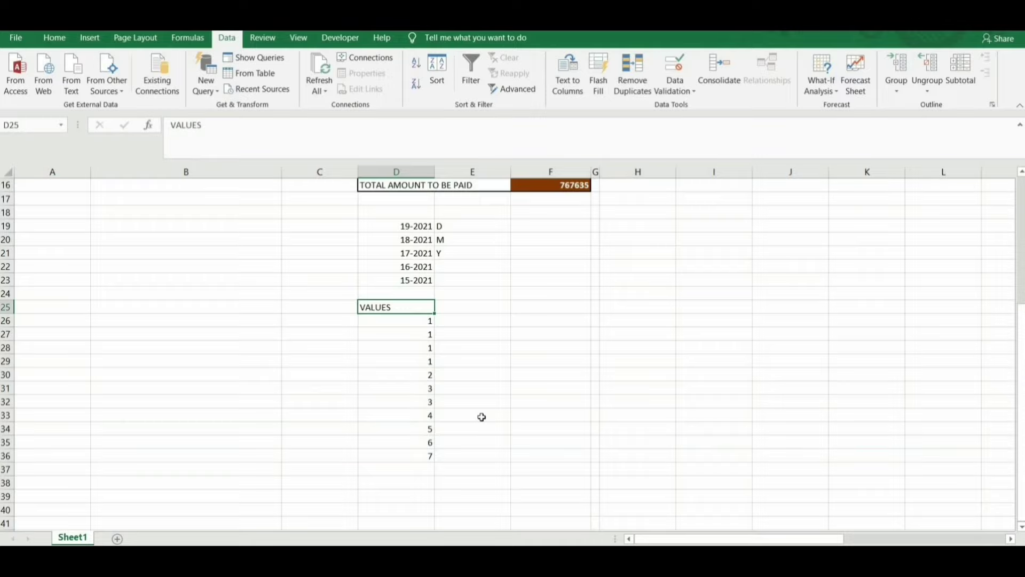
key(ctrl+shift+Down)
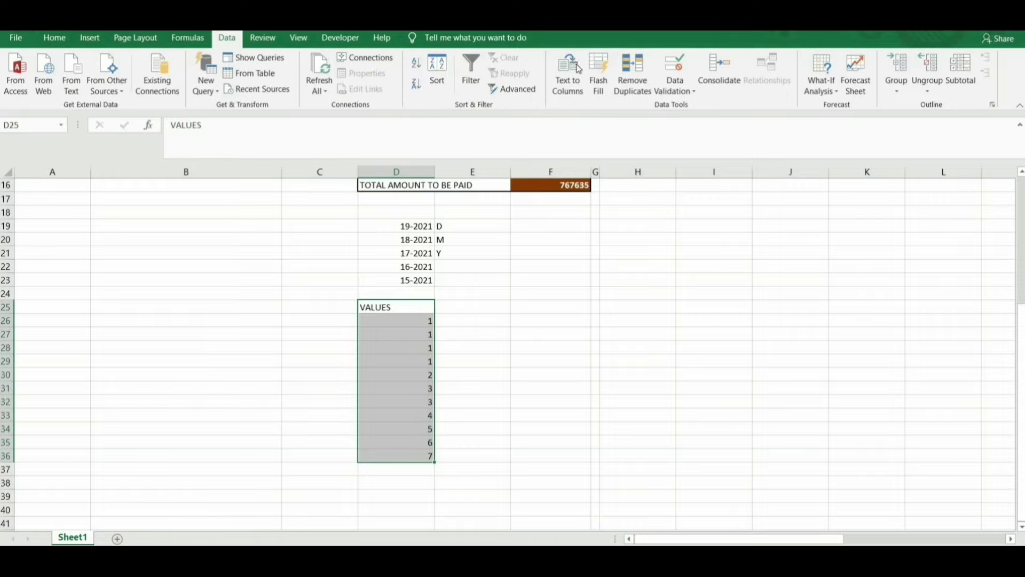
Remove duplicates from the VALUES list, leaving 1 through 7
click(635, 88)
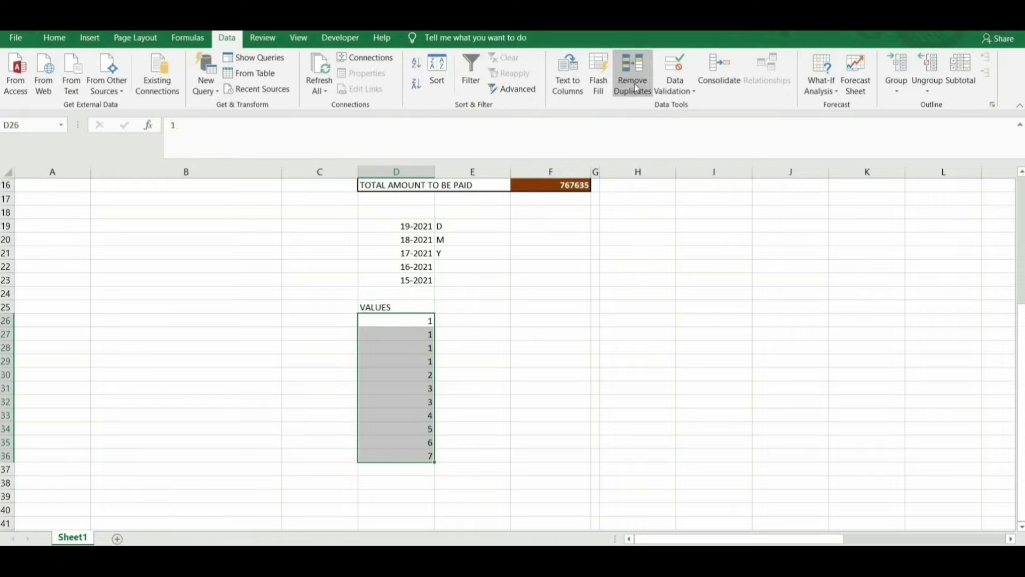
drag(260, 301, 813, 84)
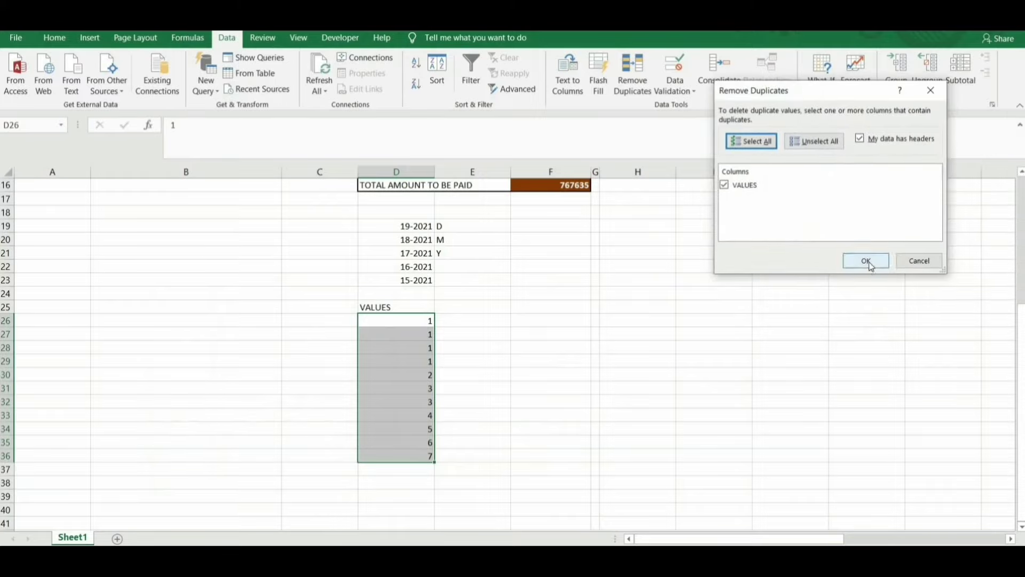
click(866, 261)
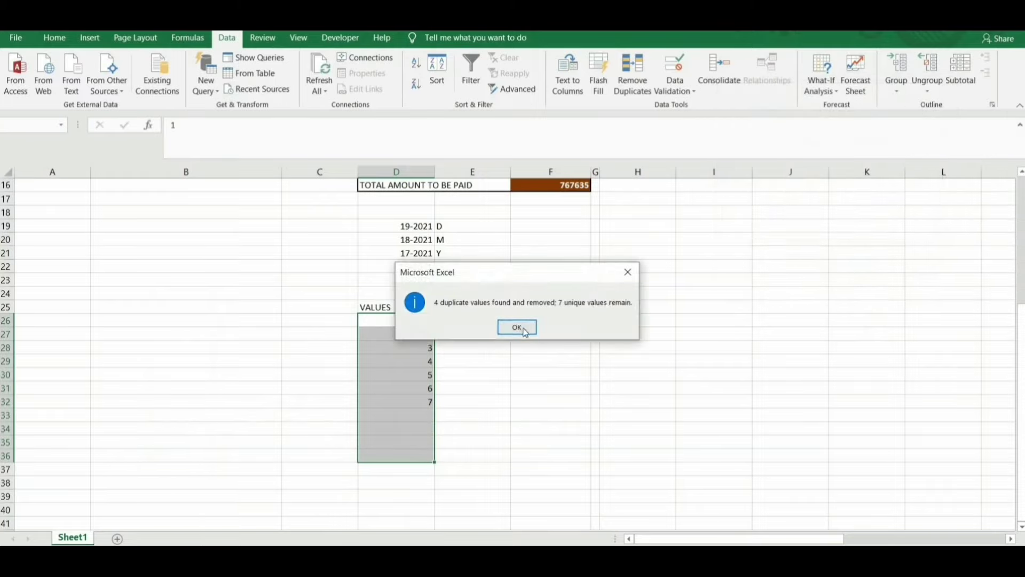
click(521, 328)
Insert an AutoSum of the values in D33 below the list
click(399, 403)
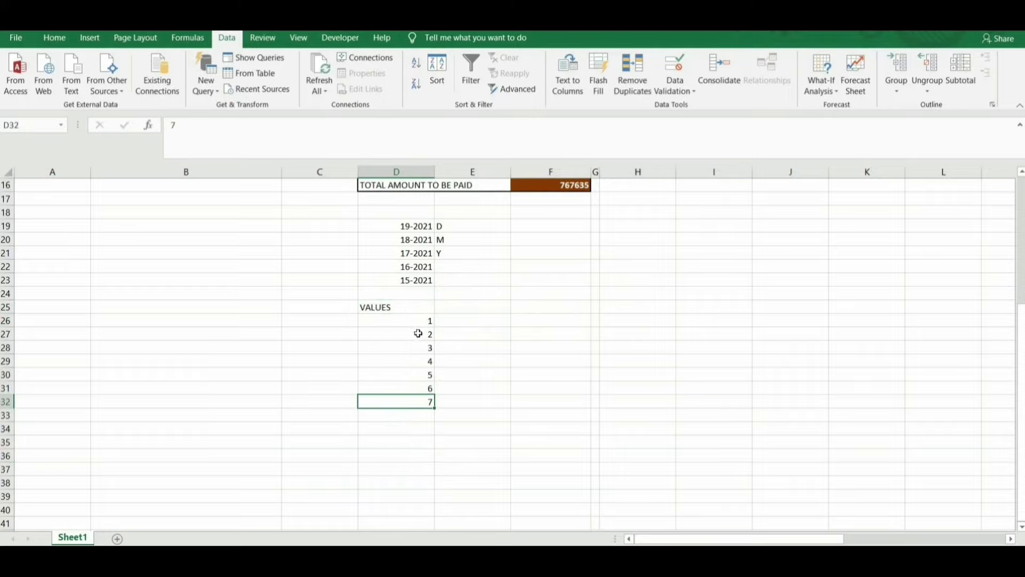
click(415, 413)
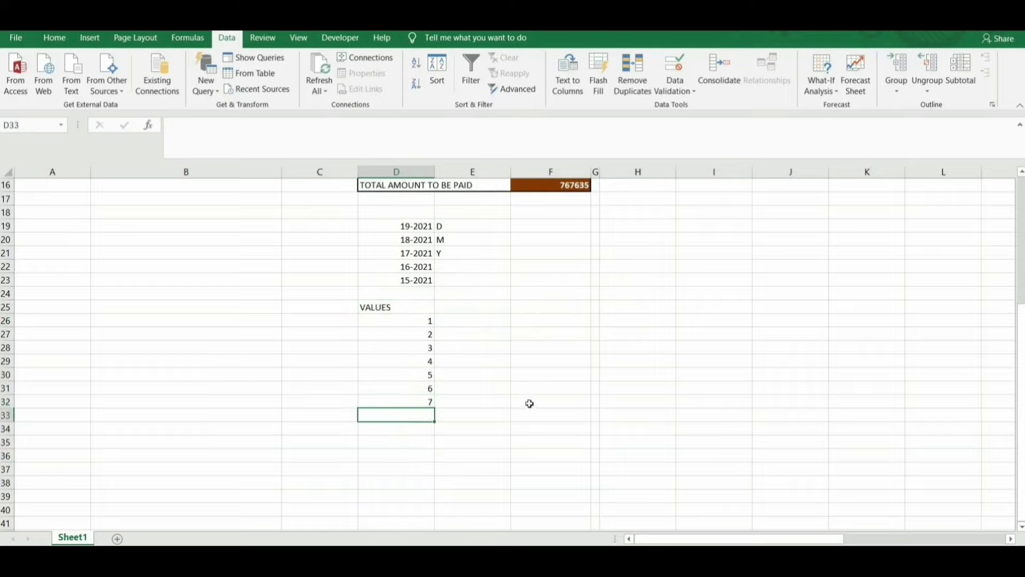
key(alt+=)
Accept the 28 total in D33, then move right from GROUP / UNGROUP toward the sales table
key(Return)
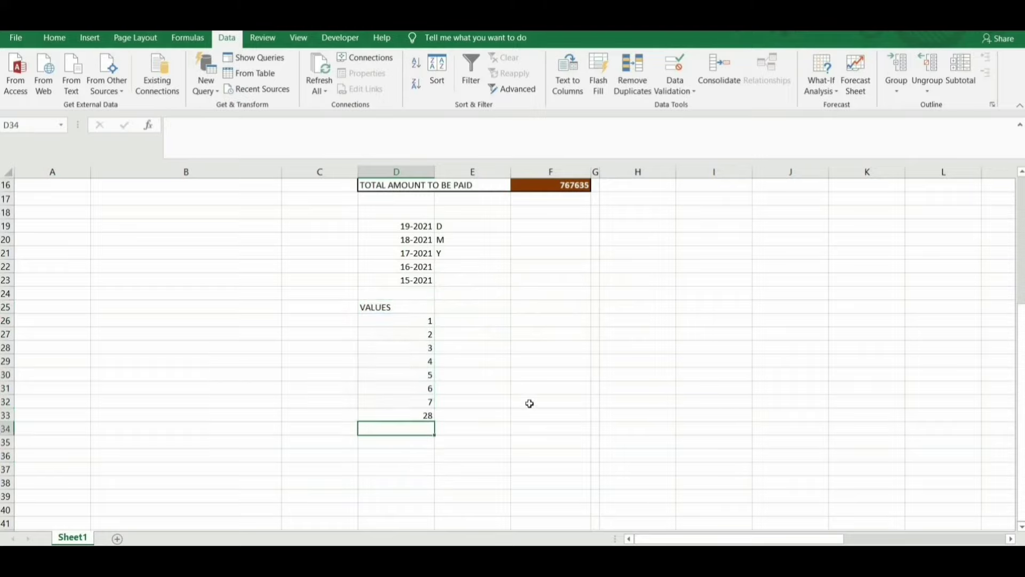
key(Up)
scroll(529, 403, up, 5)
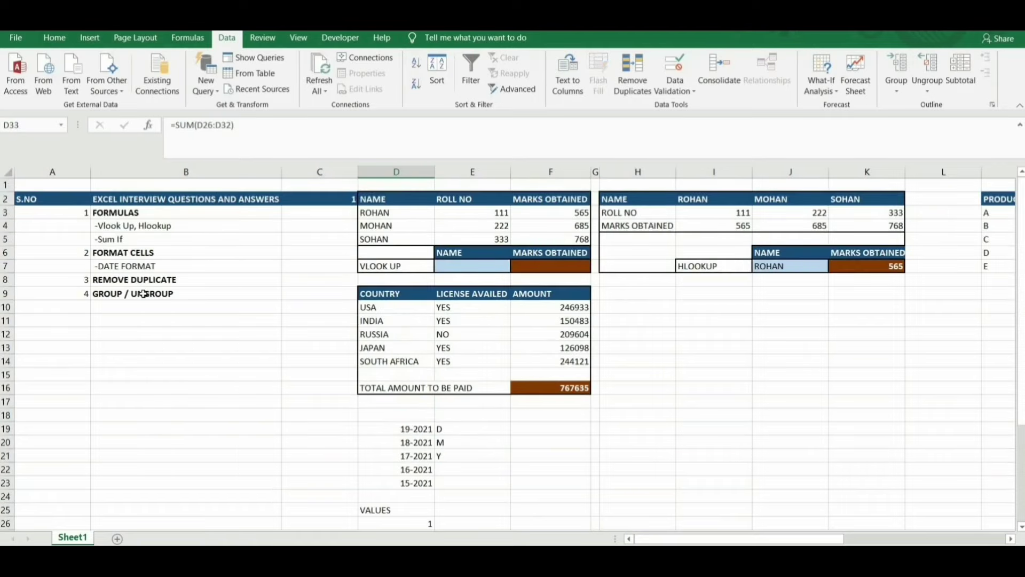
click(150, 293)
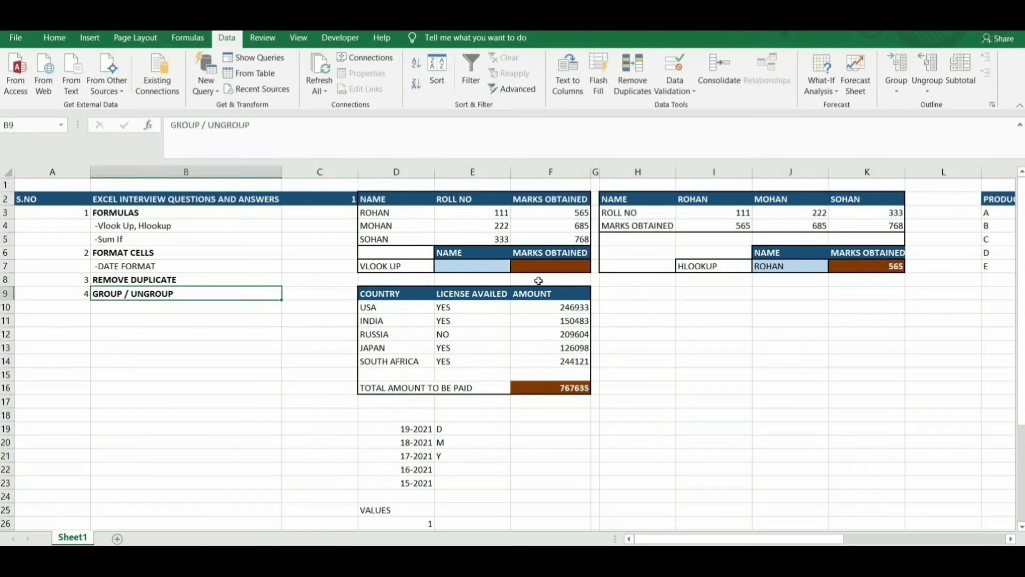
click(692, 303)
key(Right)
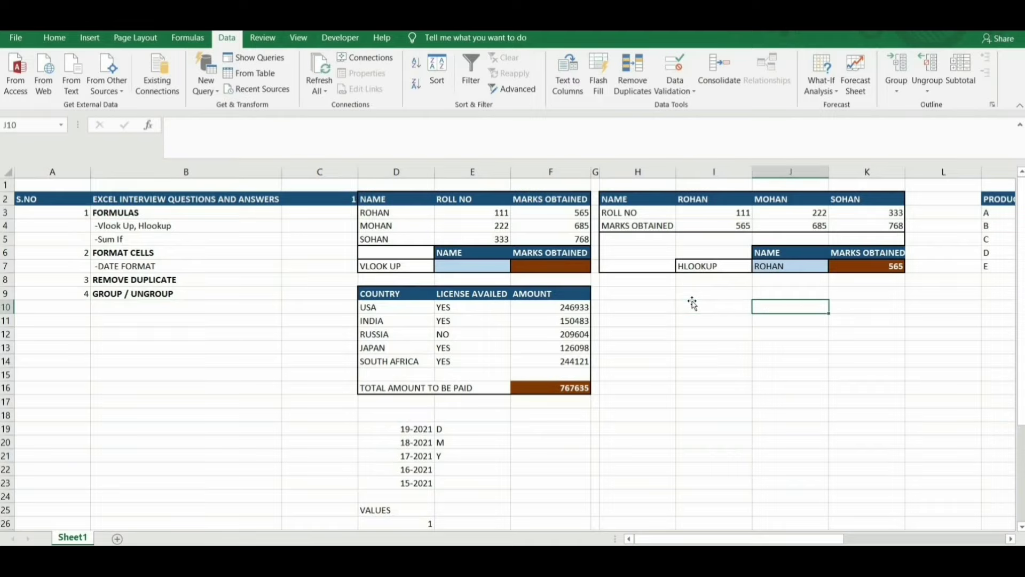
key(Right)
key(Right)
key(Right)
key(Right)
key(Right)
key(Right)
key(Right)
key(Right)
key(Right)
key(Right)
key(Right)
key(Right)
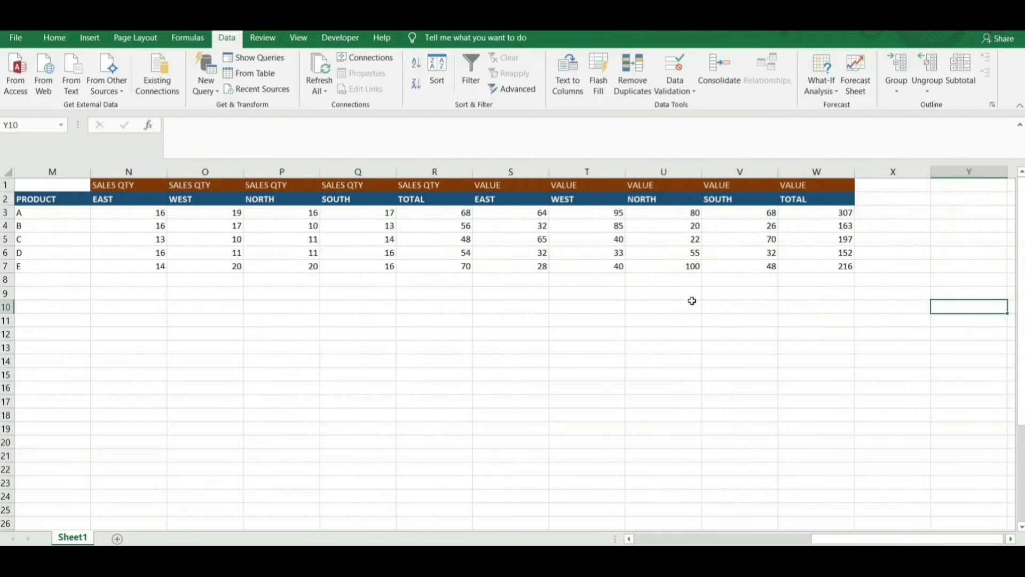
key(Left)
key(Left)
key(Left)
key(Left)
key(Left)
key(Left)
key(Left)
key(Left)
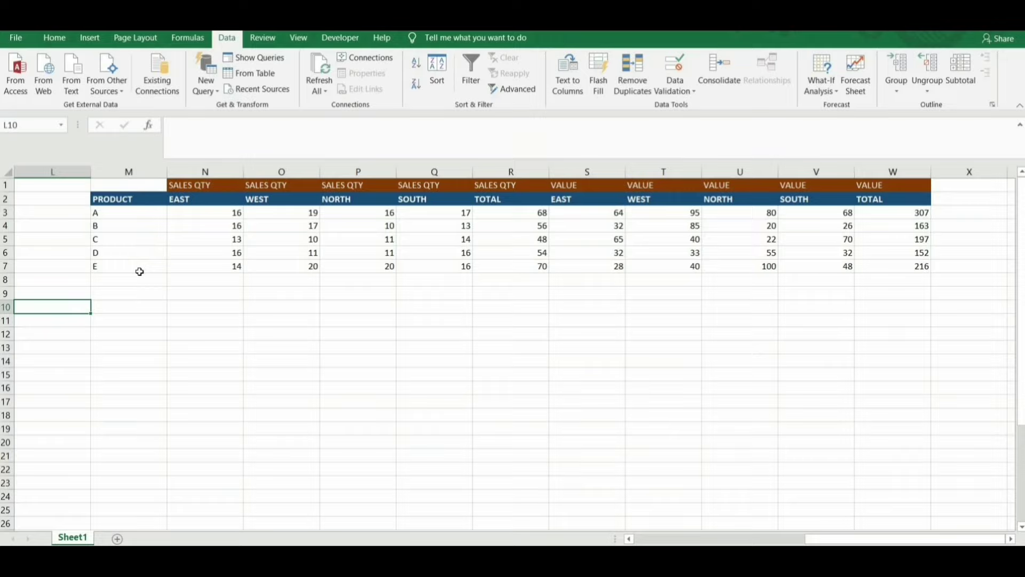
click(202, 187)
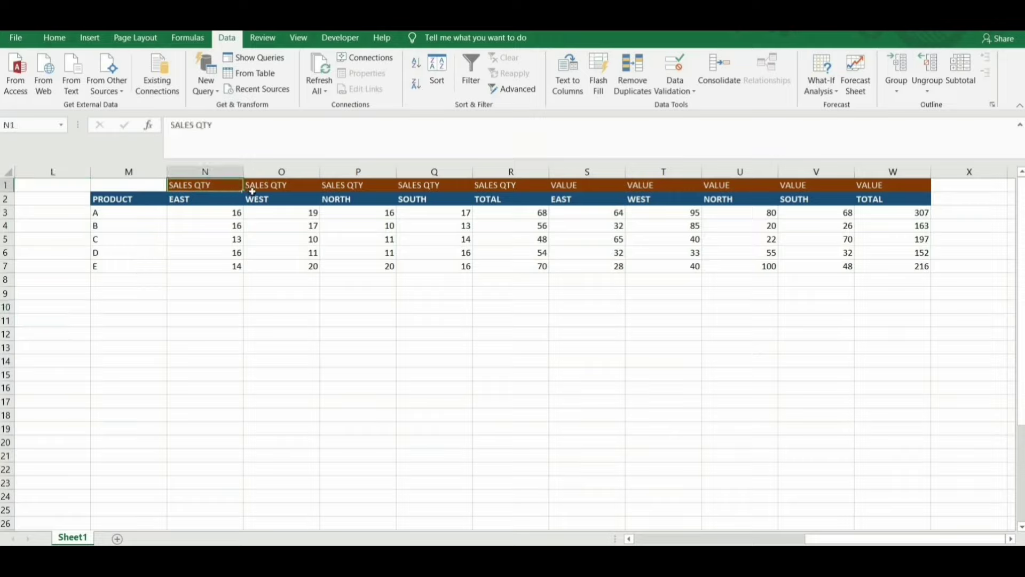
click(294, 188)
key(Right)
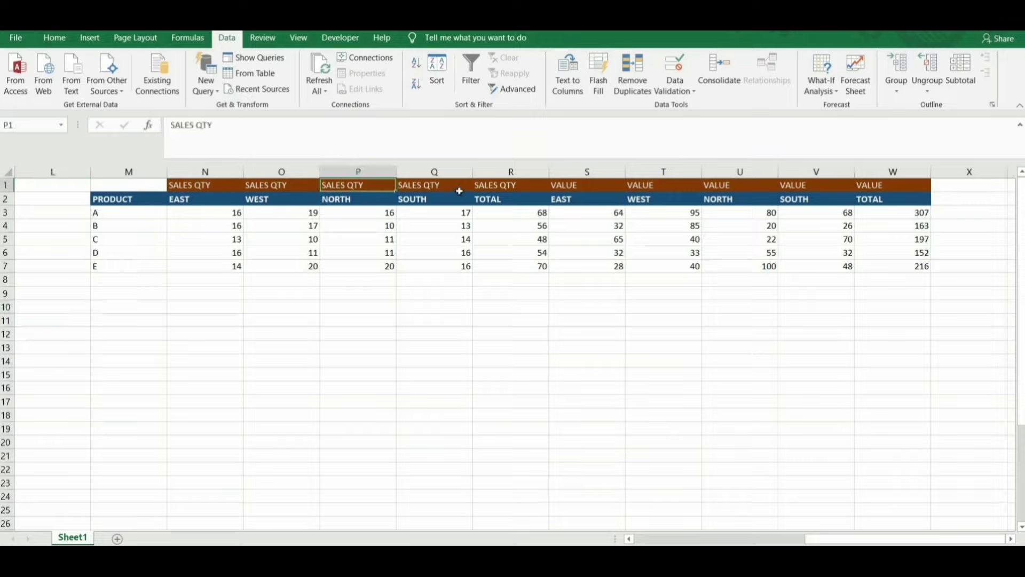
key(Right)
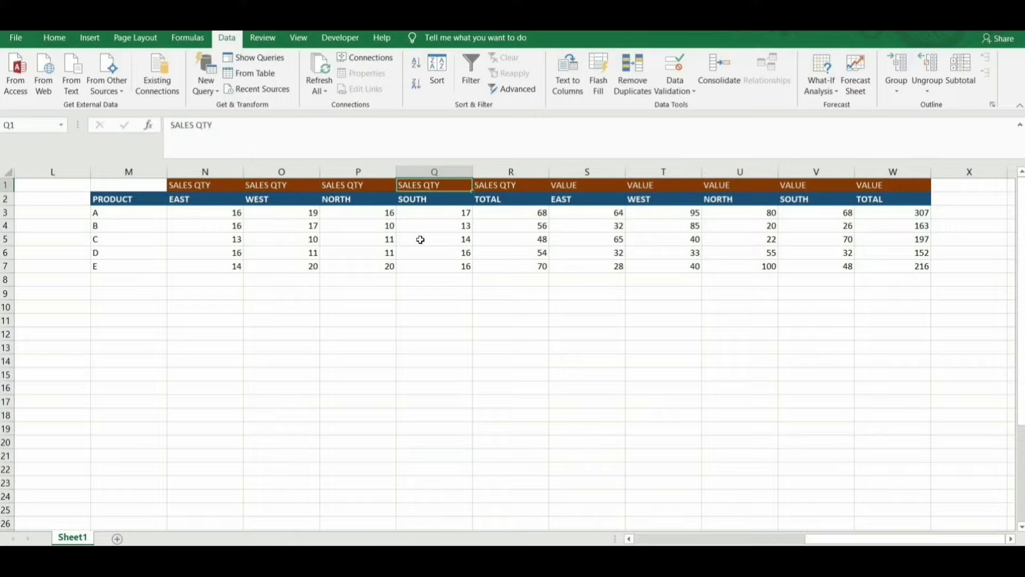
drag(498, 213, 501, 269)
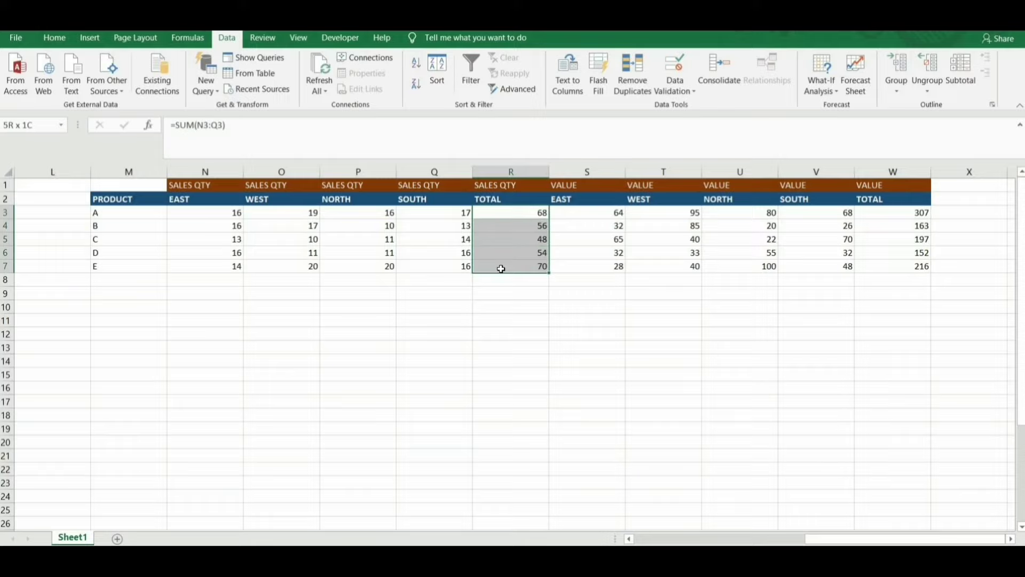
click(584, 213)
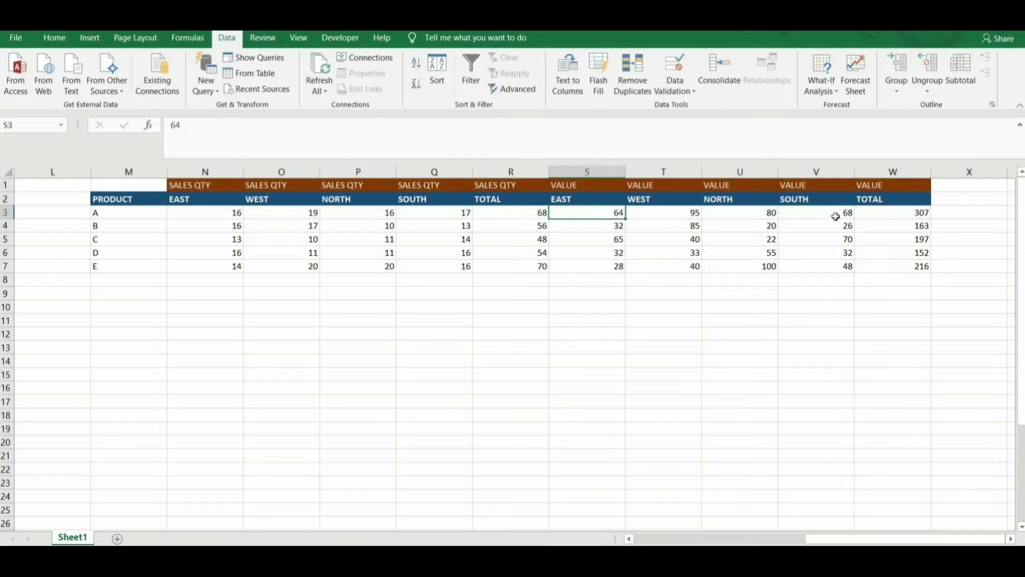
click(884, 211)
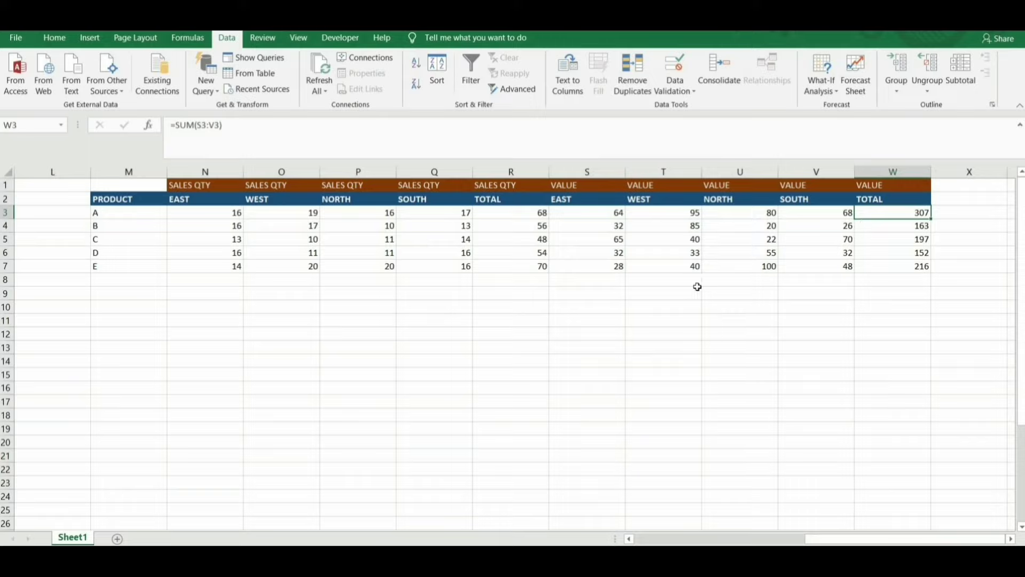
click(205, 183)
drag(335, 183, 434, 183)
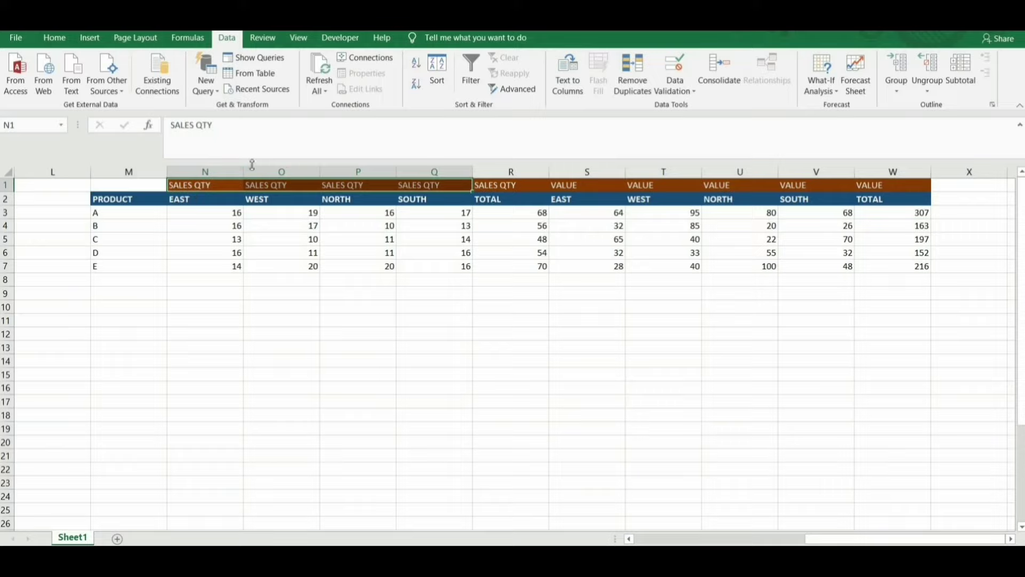
Group SALES QTY columns N–Q by columns and collapse them, then select VALUE headers S1:V1
click(234, 238)
drag(201, 185, 435, 183)
click(898, 89)
click(907, 105)
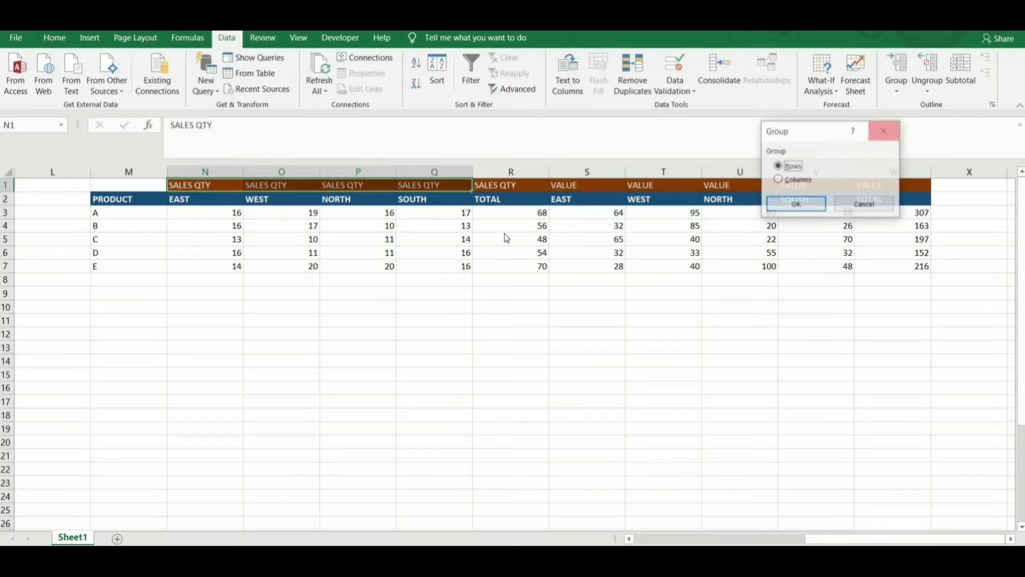
drag(767, 138, 705, 134)
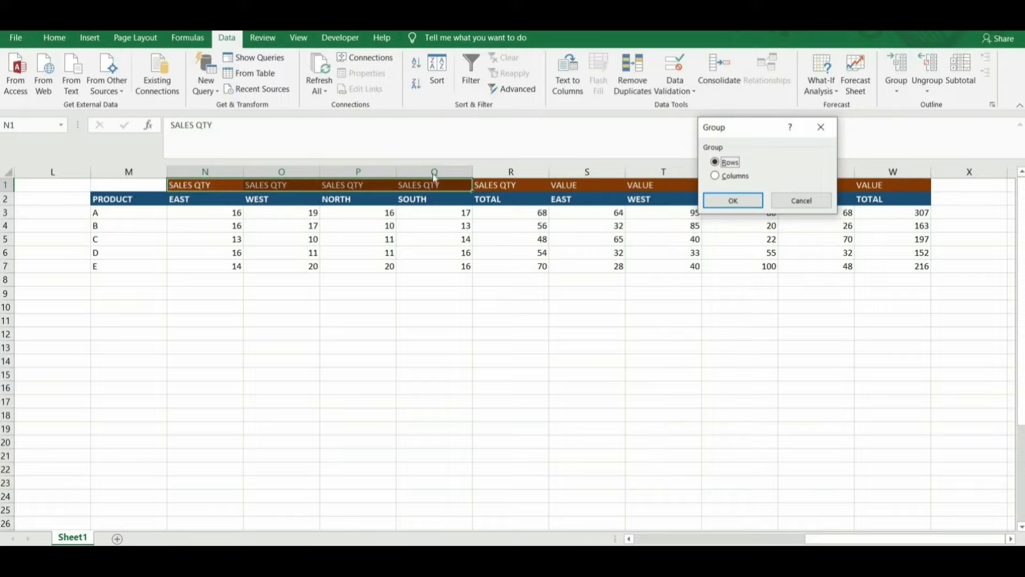
click(737, 177)
click(738, 206)
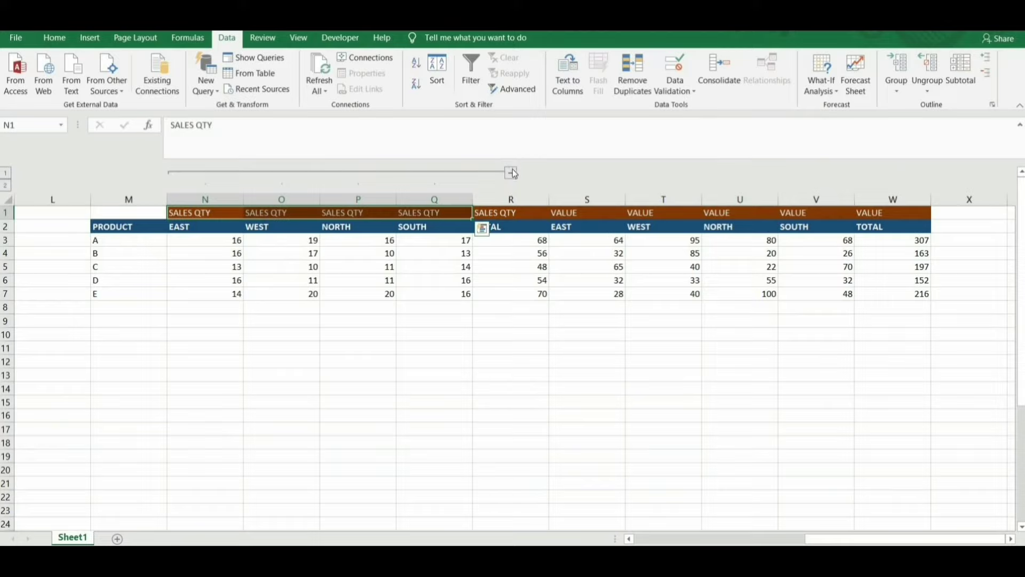
click(512, 172)
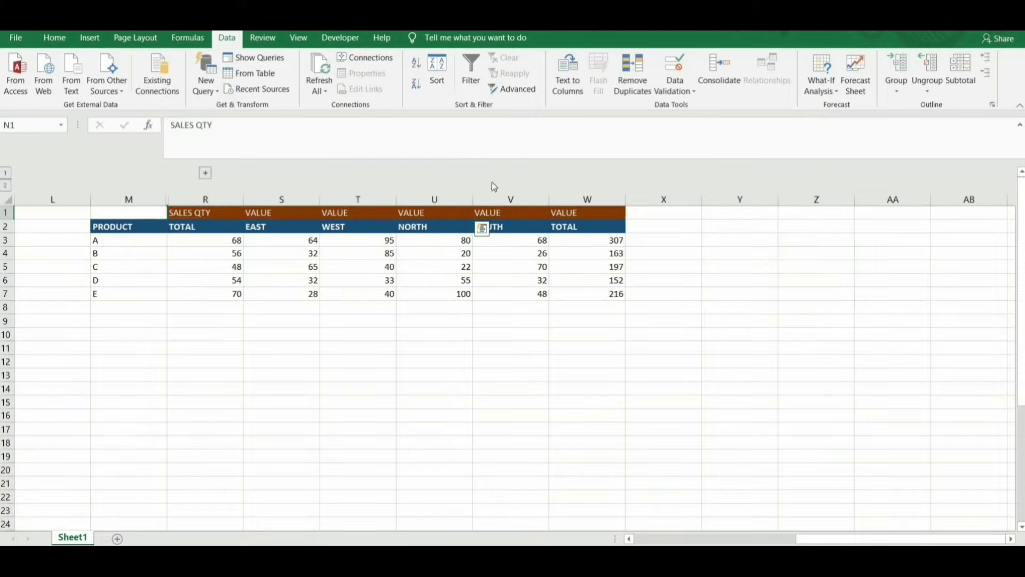
click(270, 212)
drag(270, 211, 508, 211)
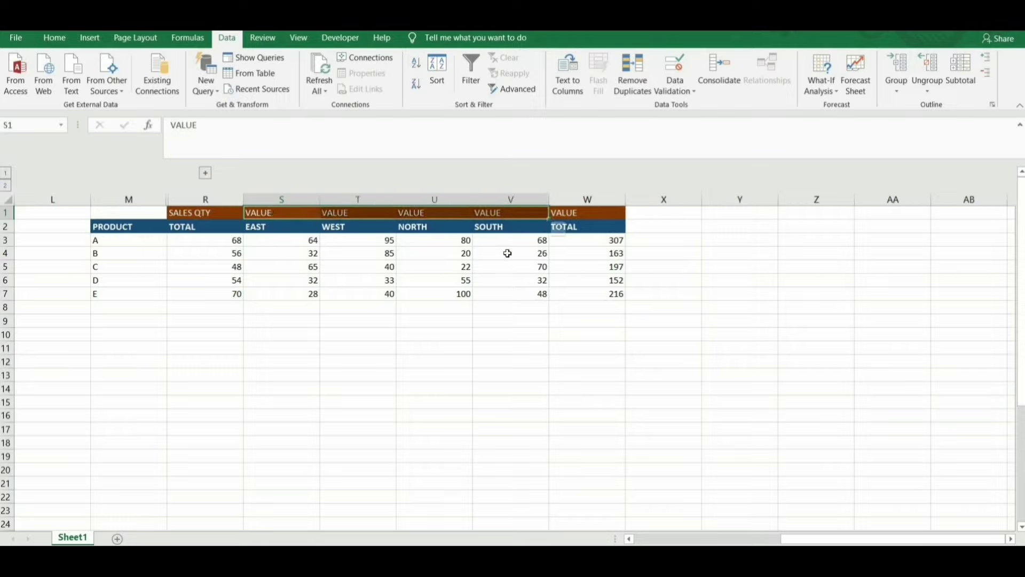
Group the VALUE region columns S–V by columns and collapse the group
click(587, 241)
key(F2)
key(Return)
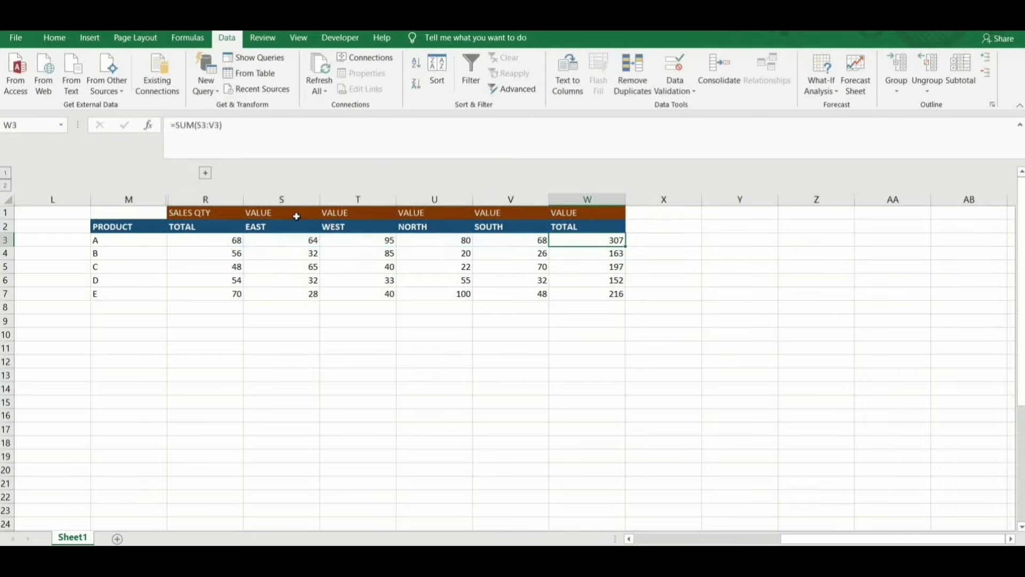
drag(293, 212, 508, 212)
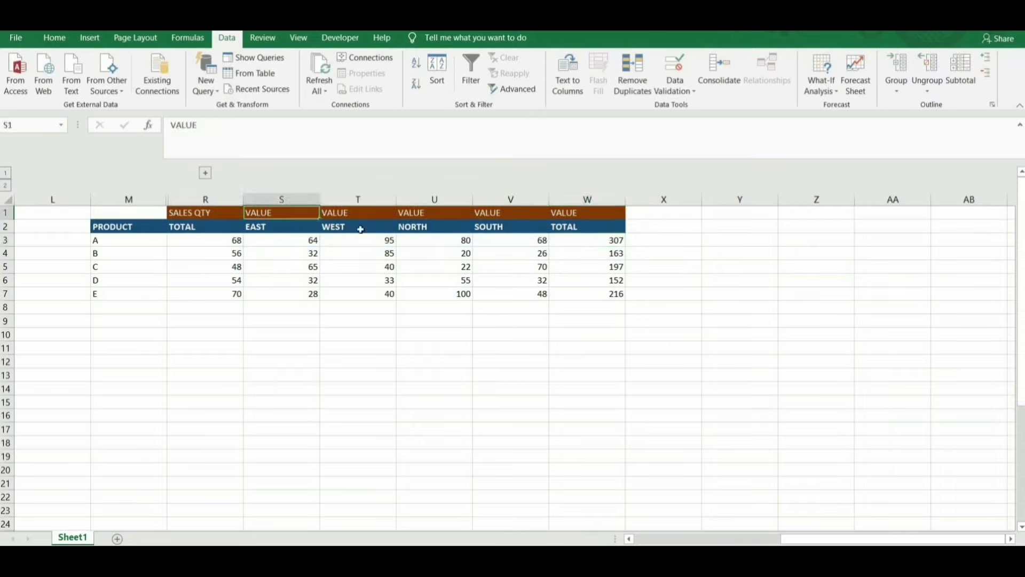
click(897, 91)
click(913, 110)
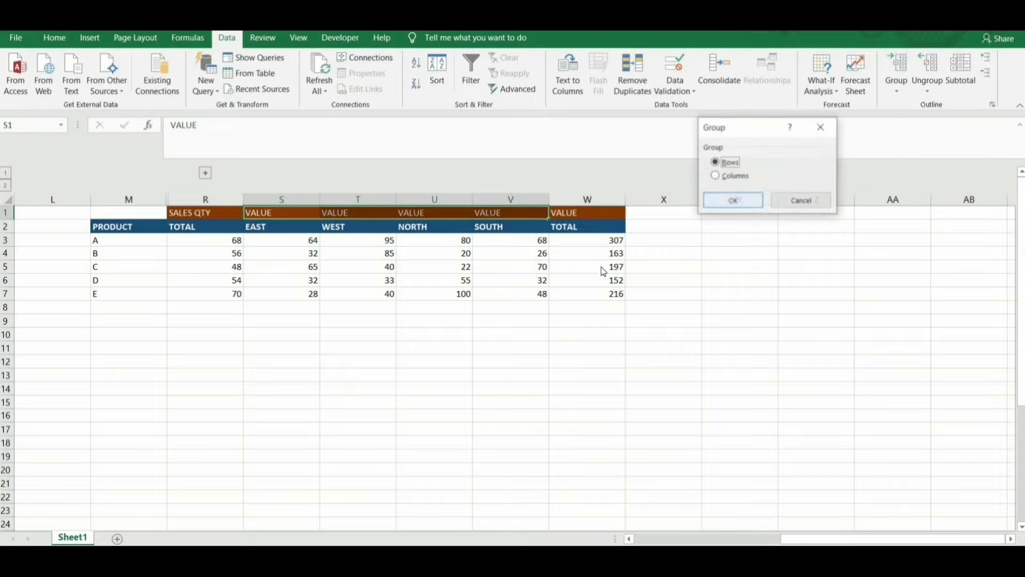
click(736, 175)
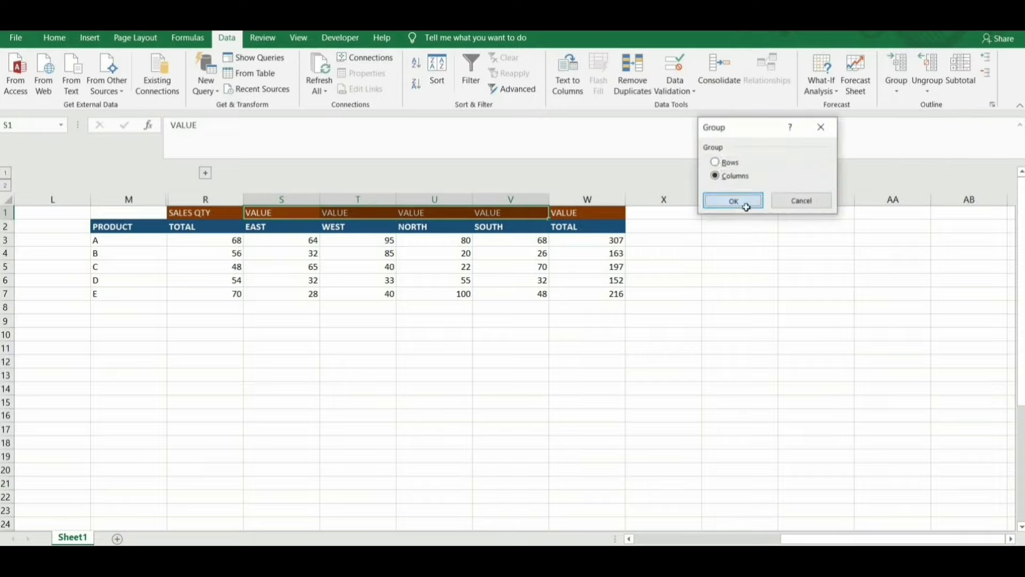
click(744, 202)
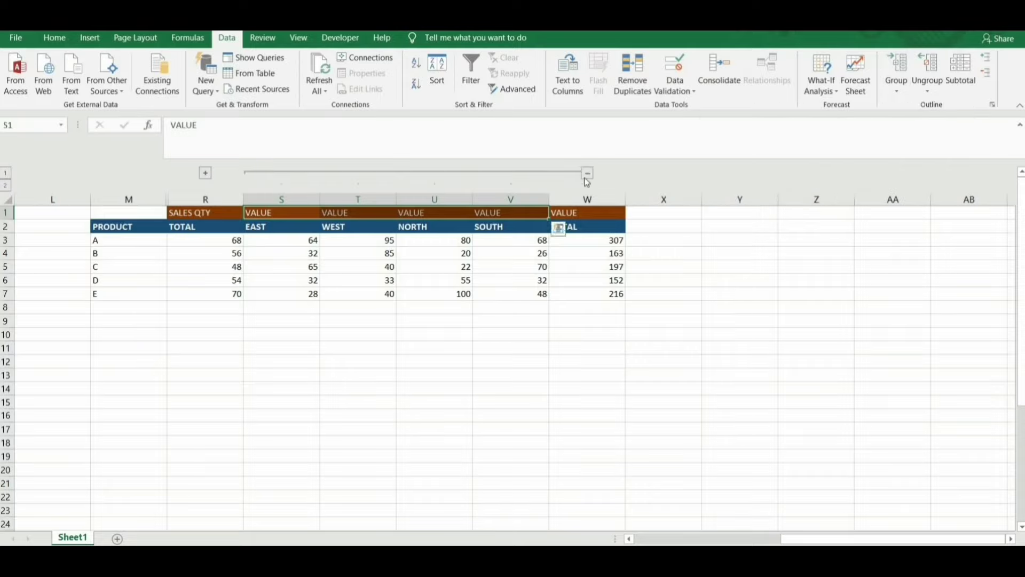
click(586, 172)
Check the R3 and W3 total formulas, then toggle the VALUE group open, closed, open
click(117, 243)
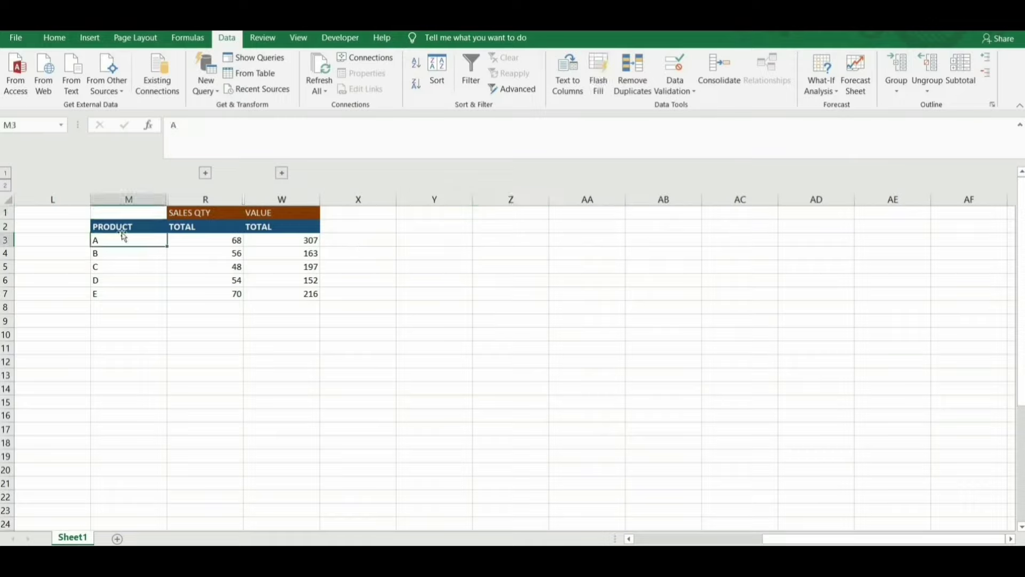
click(202, 243)
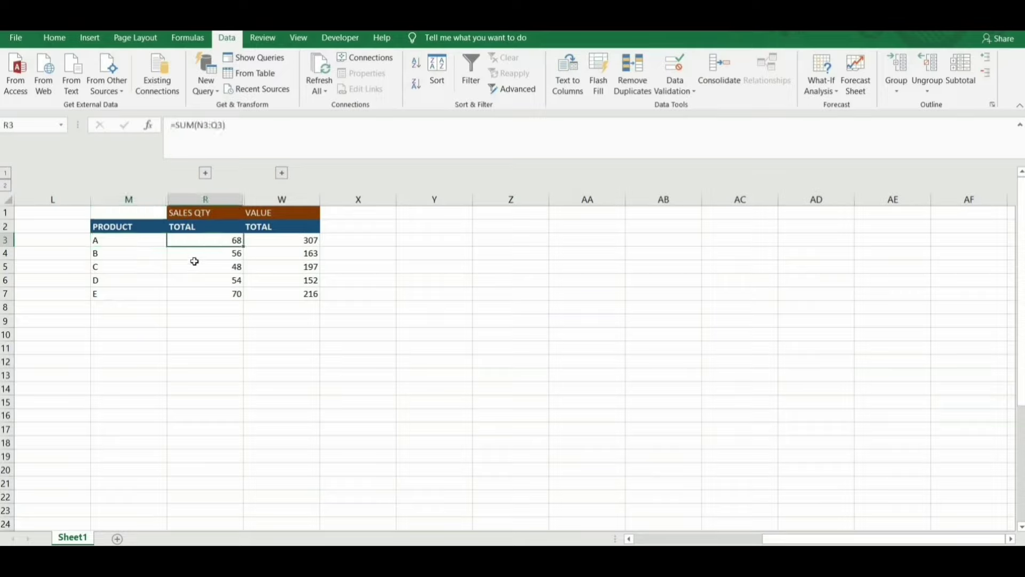
click(275, 242)
click(281, 172)
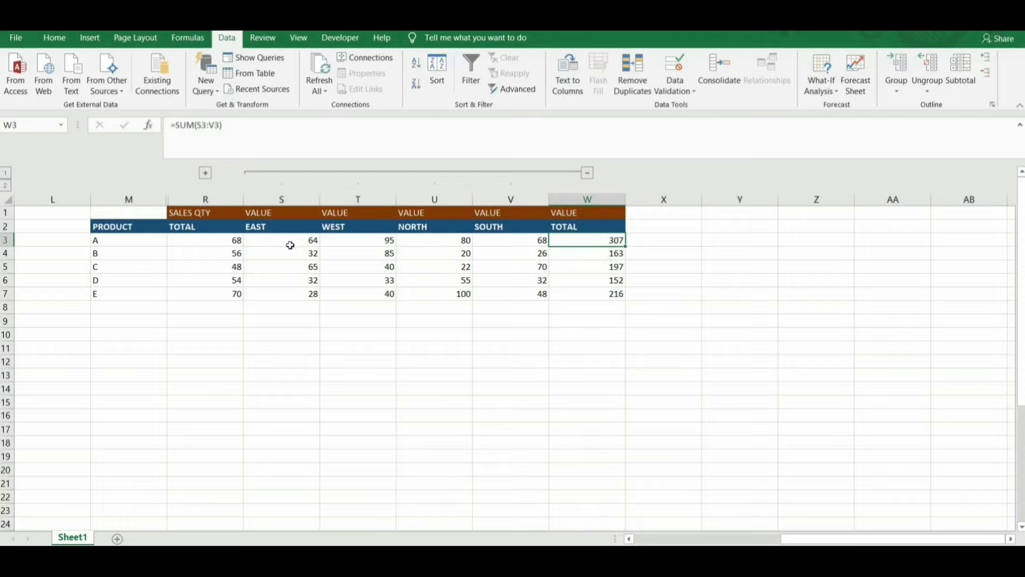
click(587, 174)
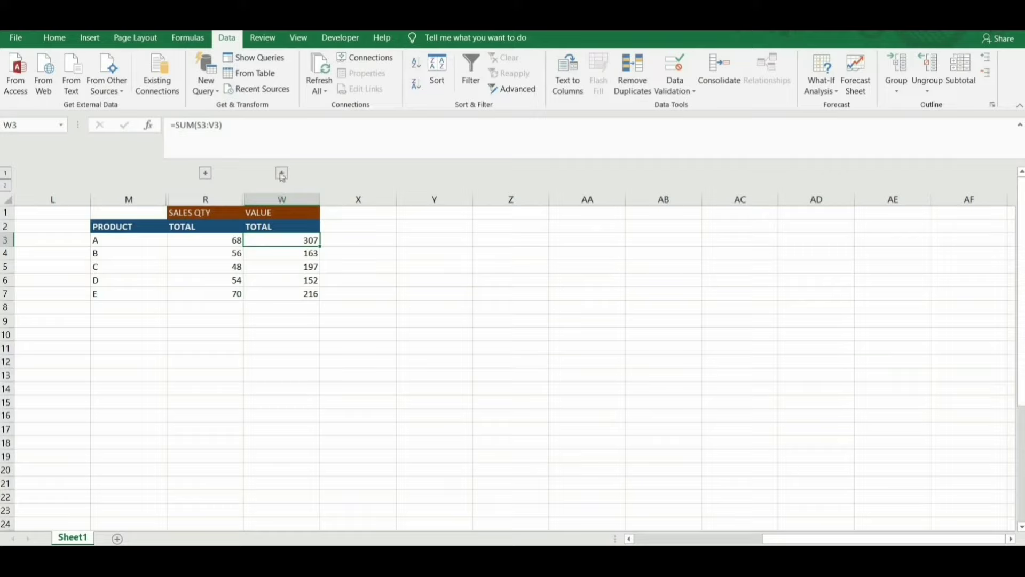
click(282, 173)
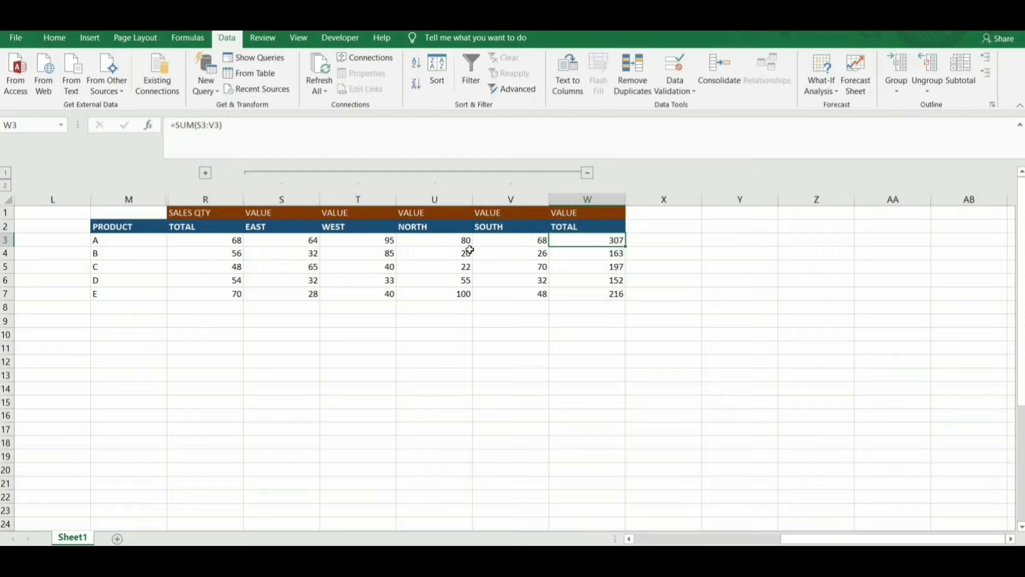
Expand the SALES QTY columns N–Q and ungroup them by columns
click(205, 173)
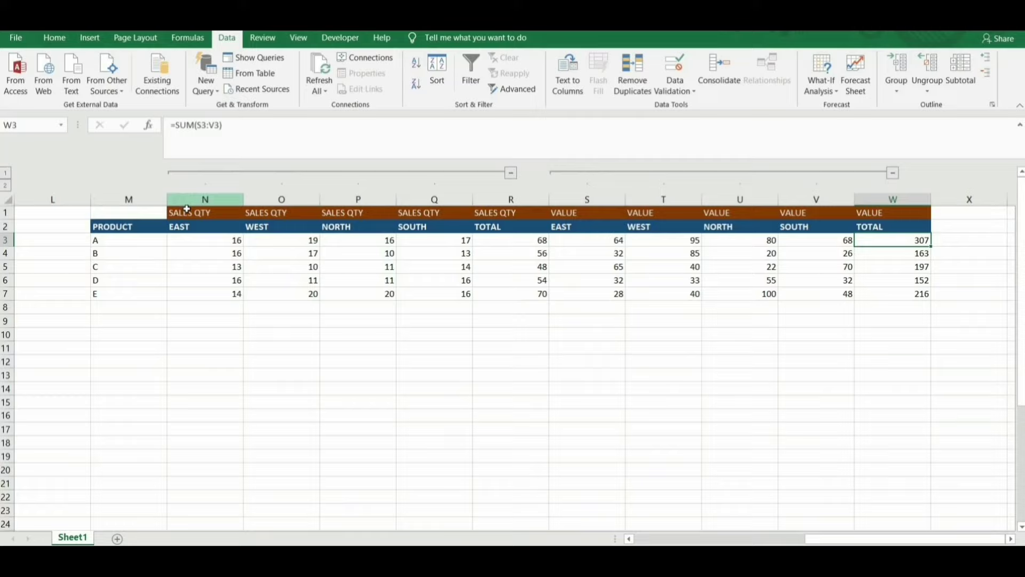
mouse_move(188, 216)
mouse_down()
mouse_move(759, 217)
mouse_move(468, 217)
mouse_up()
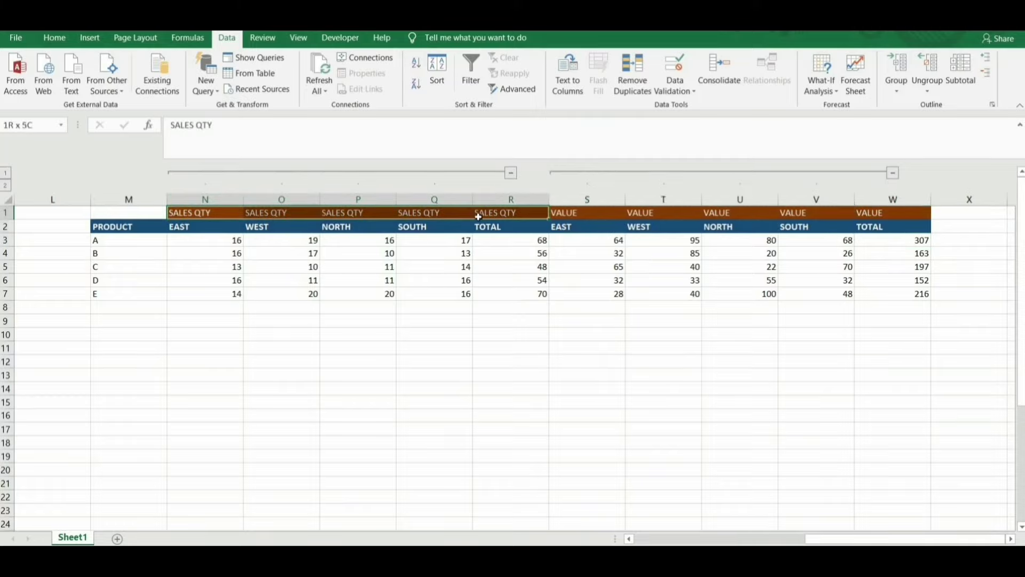
click(932, 91)
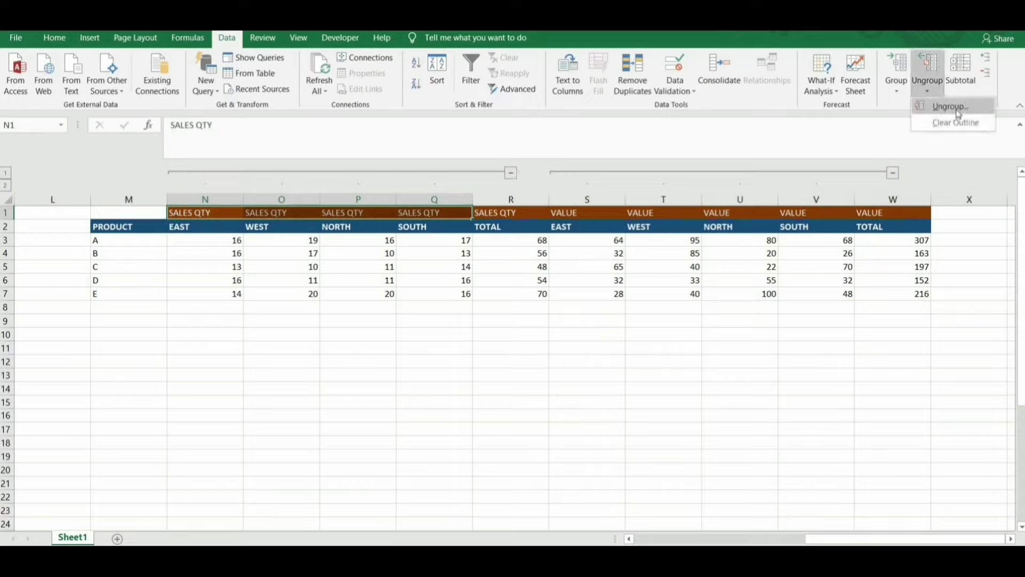
click(959, 114)
click(734, 176)
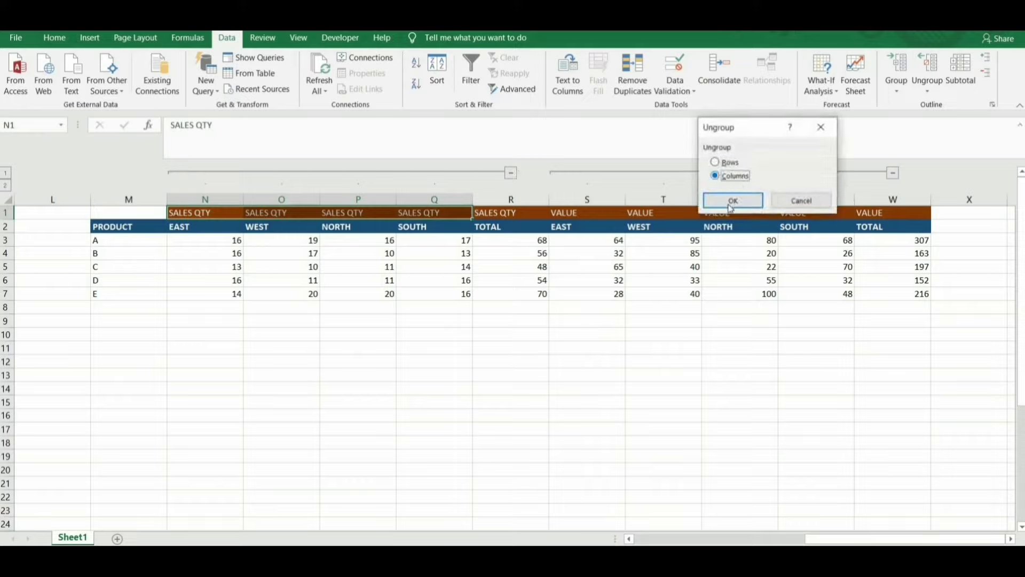
click(744, 199)
Ungroup the VALUE columns S–V, then return to the start of the sheet
drag(577, 219, 833, 213)
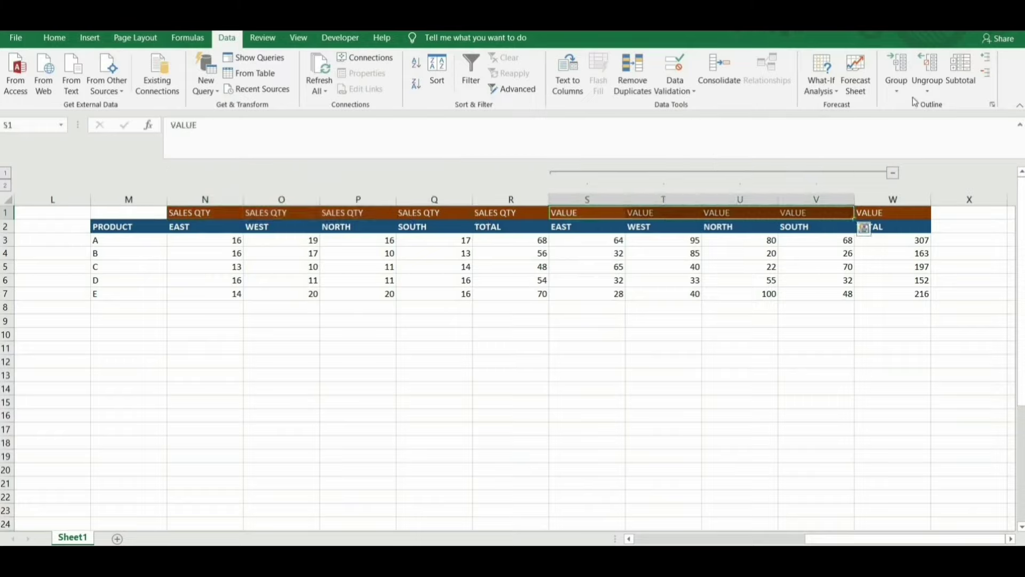
click(927, 86)
click(929, 110)
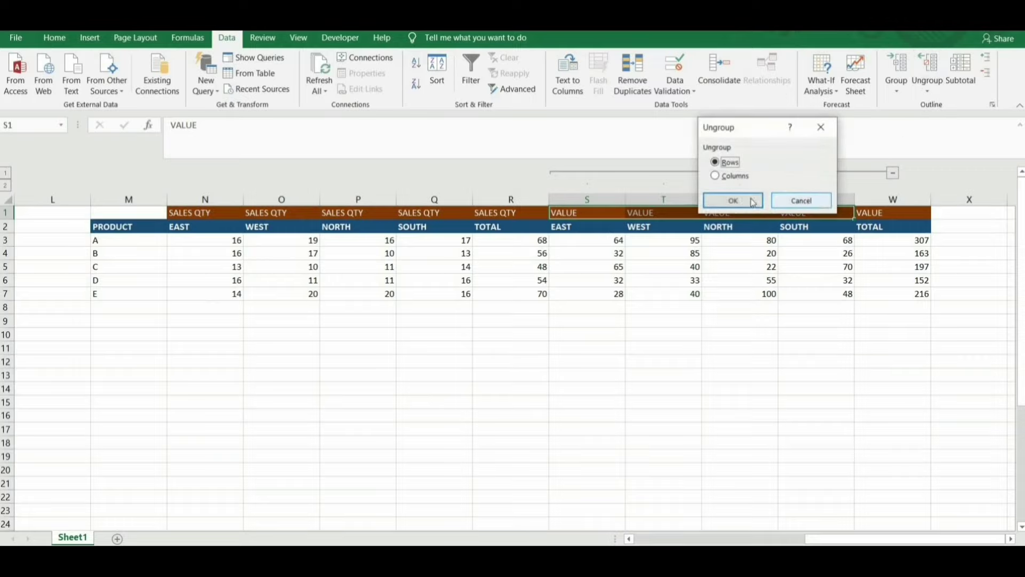
click(729, 176)
key(Return)
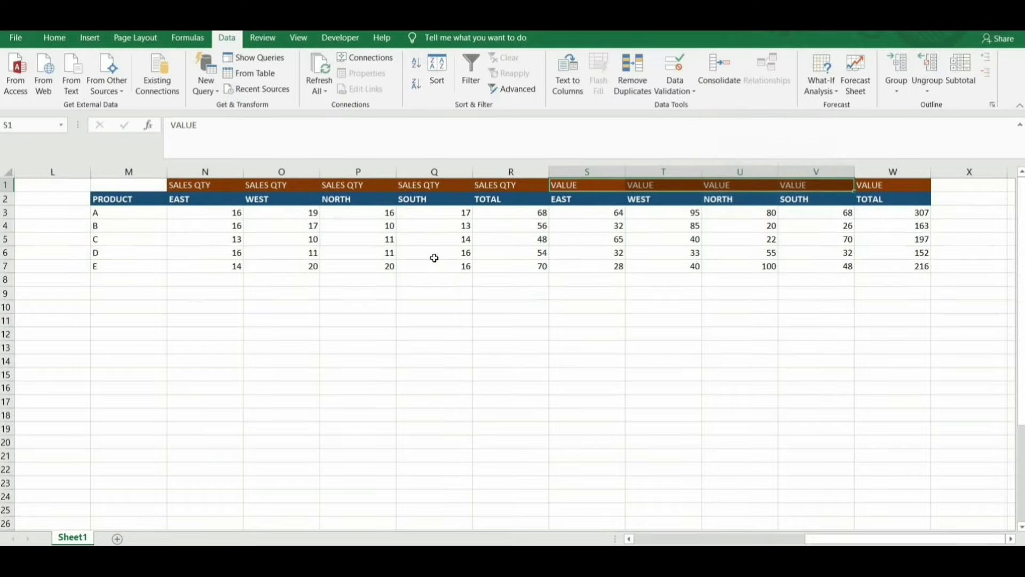
click(342, 216)
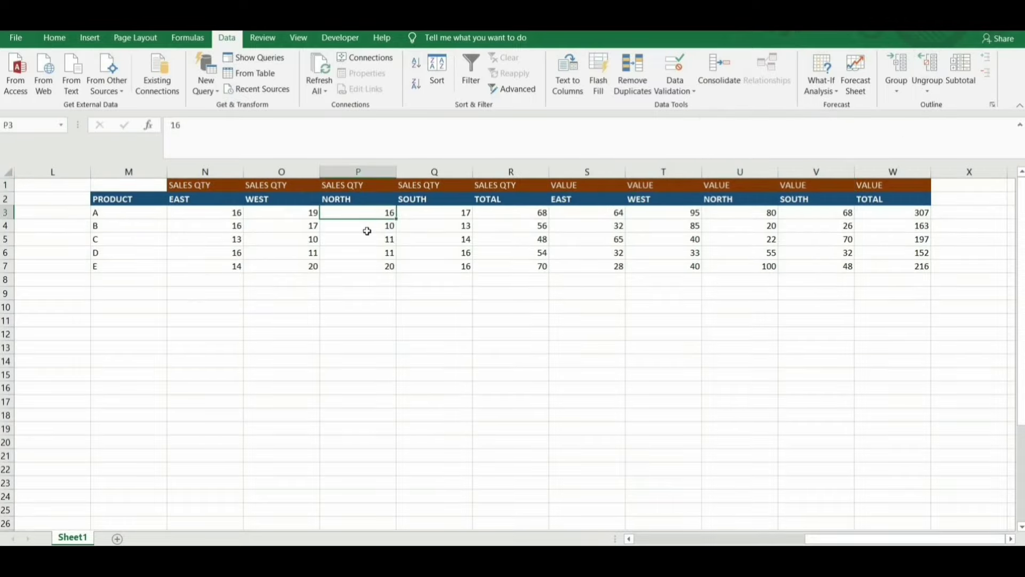
key(Left)
key(Left)
key(Home)
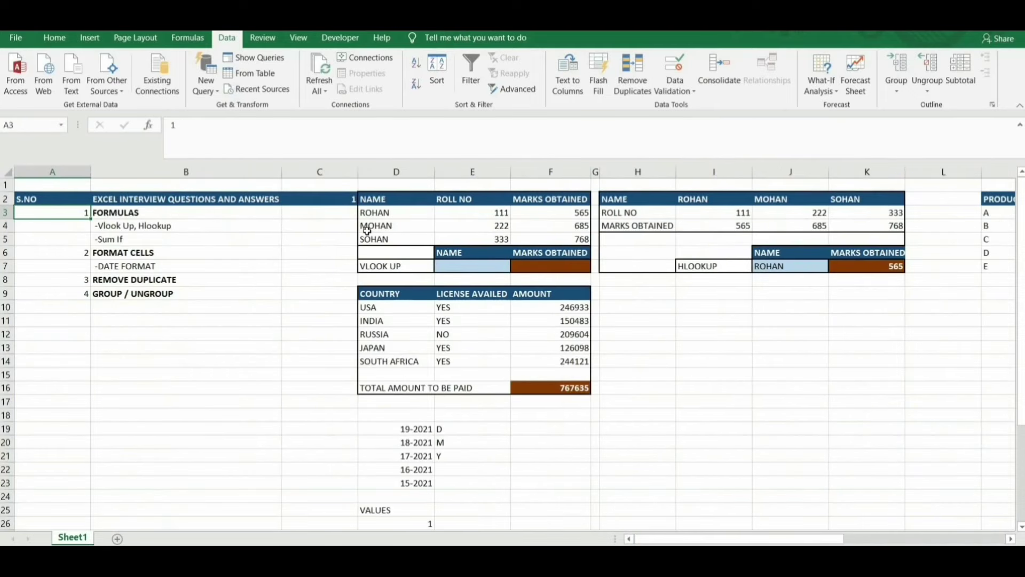